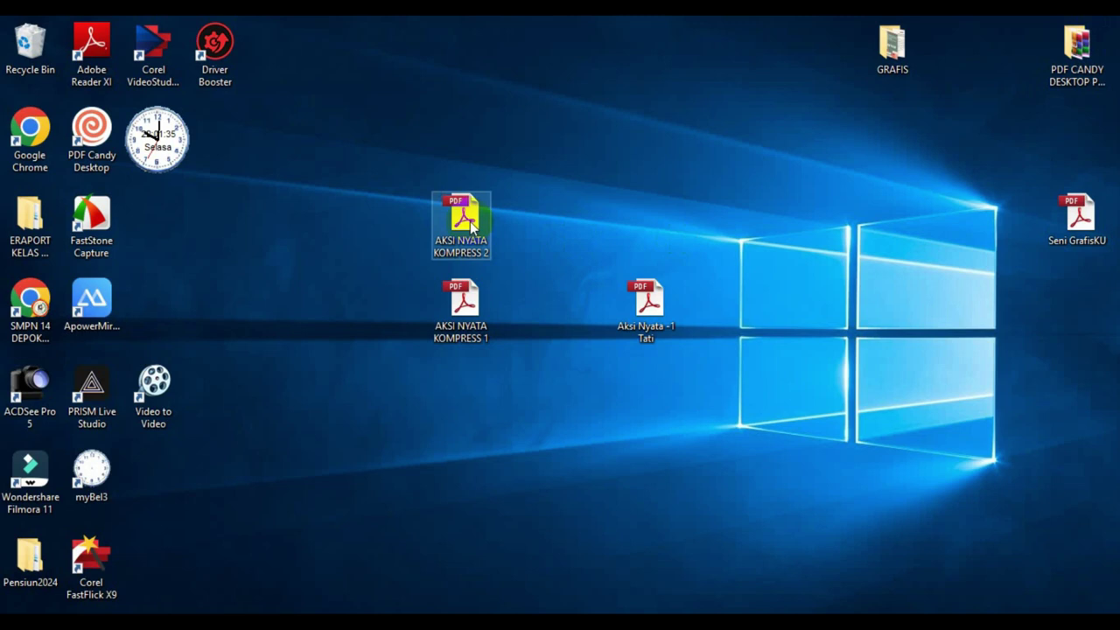
Step: View pages of the AKSI NYATA KOMPRESS 2 and AKSI NYATA KOMPRESS 1 PDFs, closing each one after viewing
double_click(471, 224)
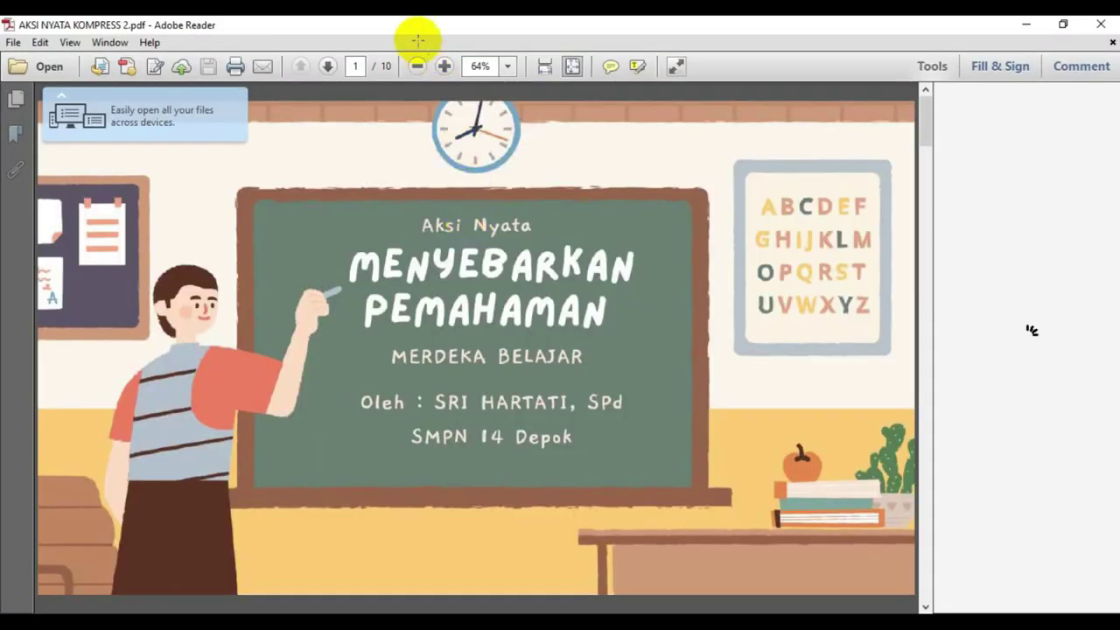
scroll(547, 377, "down", 3)
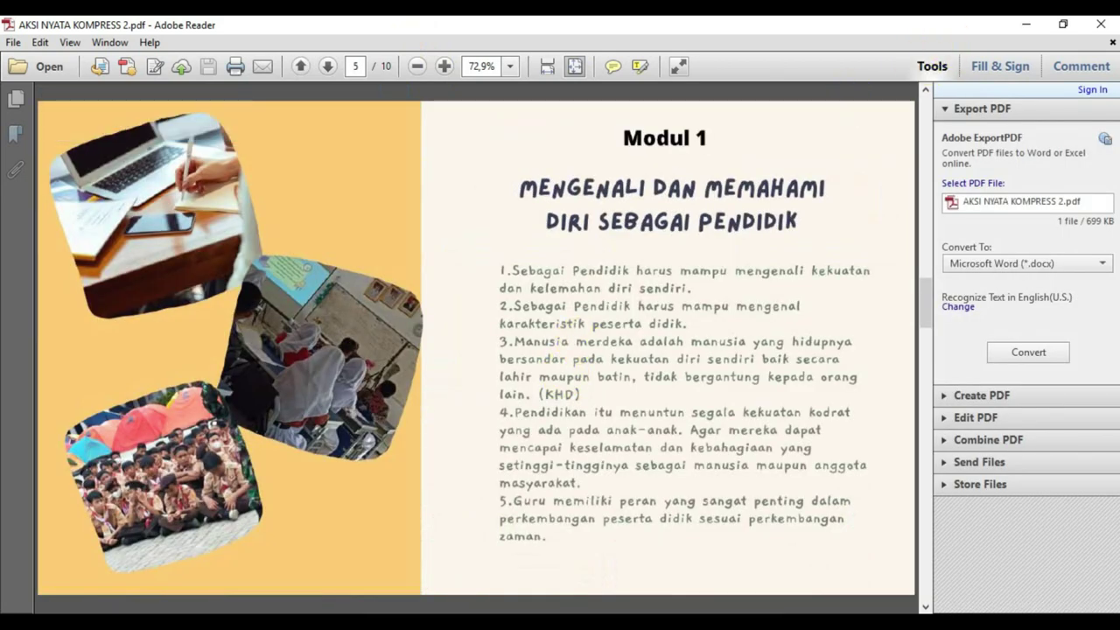
left_click(1101, 24)
double_click(462, 302)
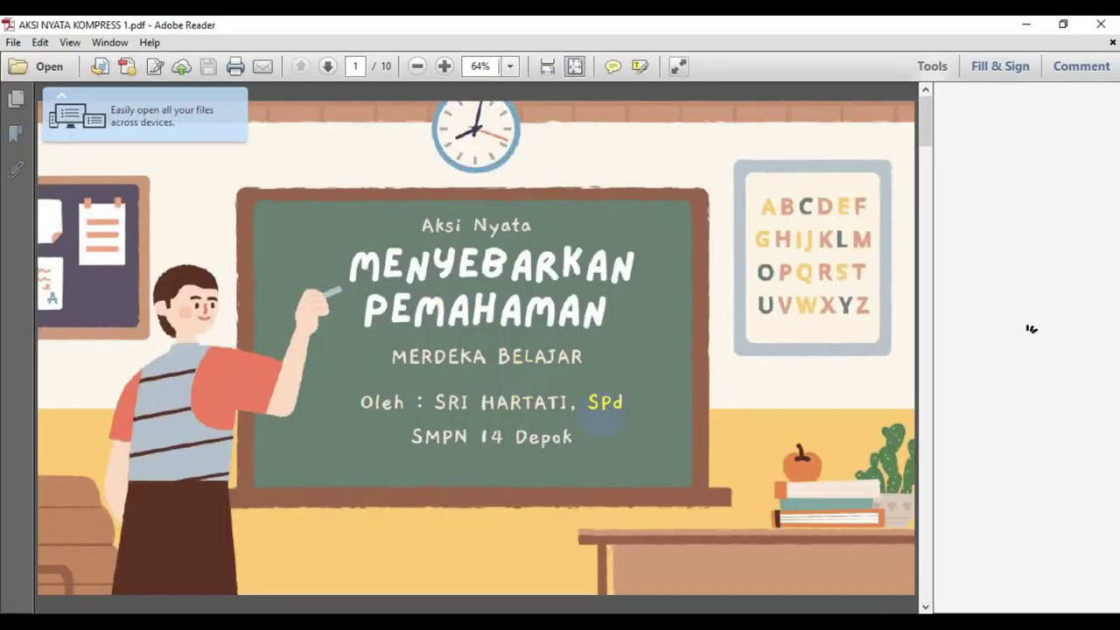
key("Page_Down")
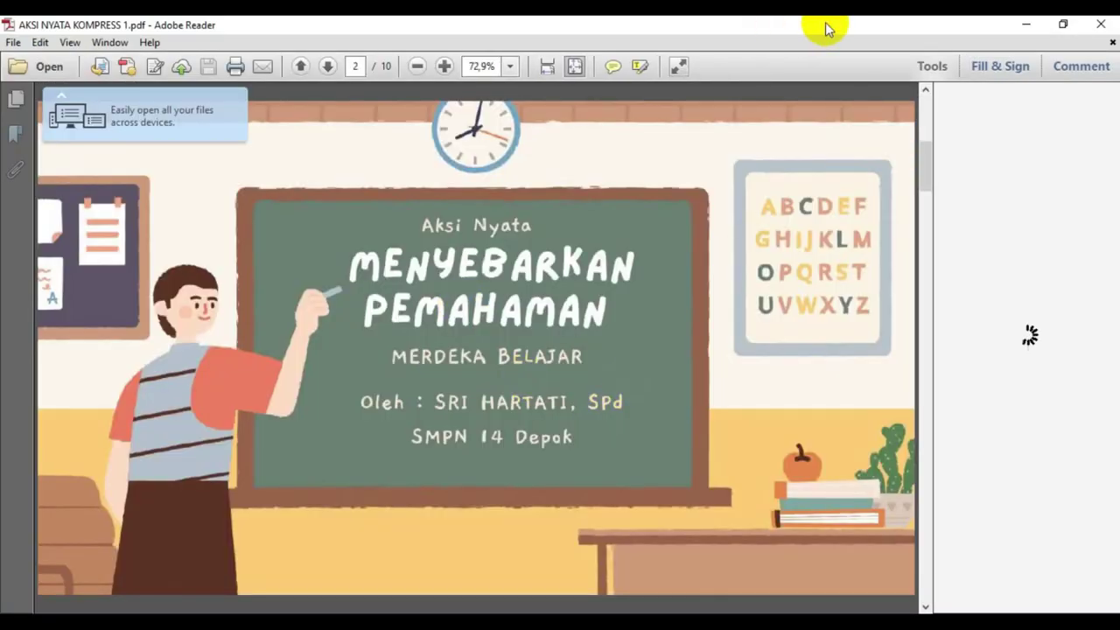
left_click(1100, 24)
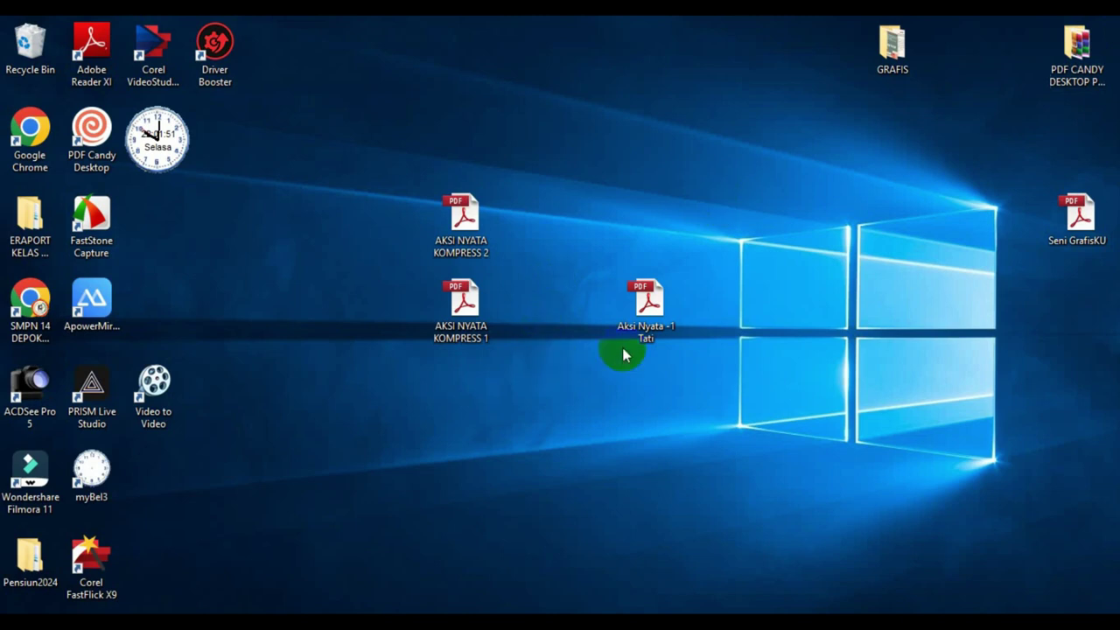
Step: Check the original Aksi Nyata -1 PDF's file size, then load that PDF into PDF Candy Desktop's Kompres PDF tool
left_click(654, 299)
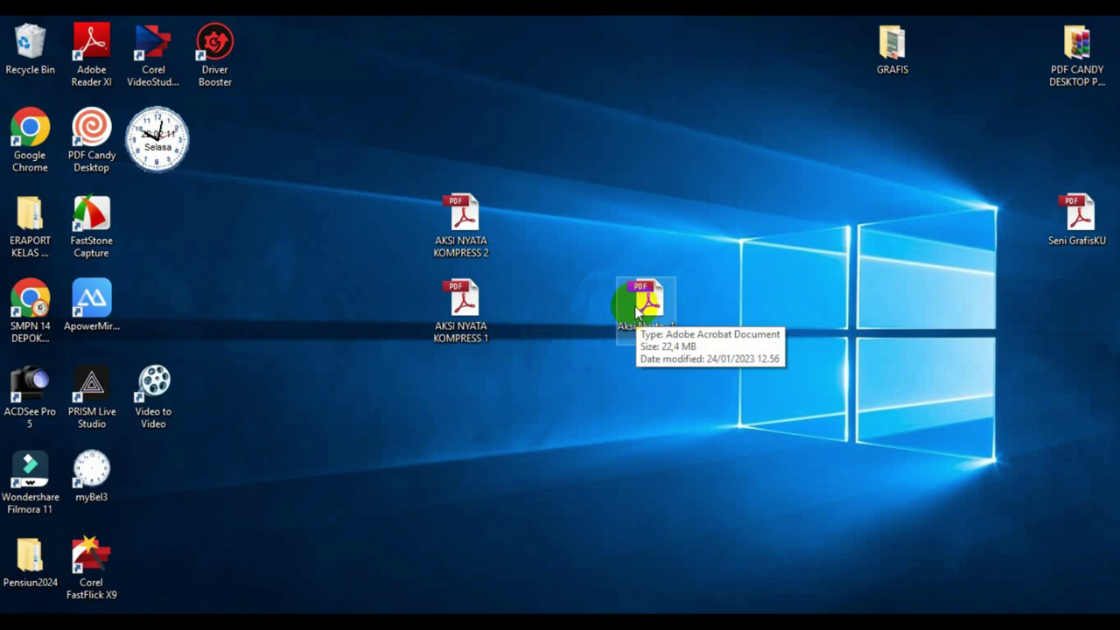
double_click(99, 133)
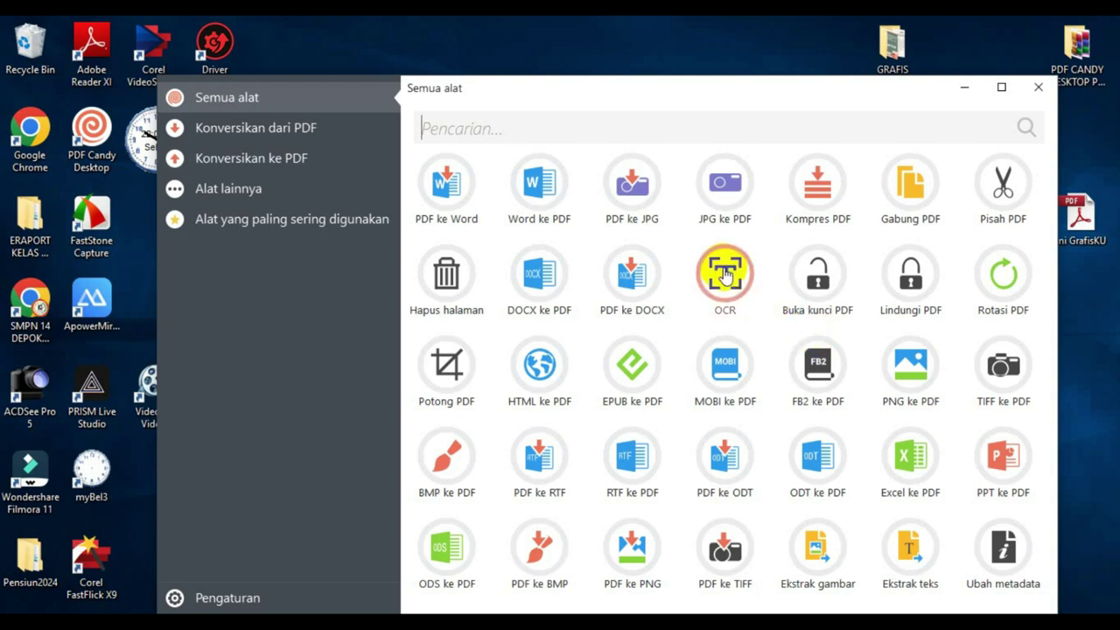
left_click(815, 201)
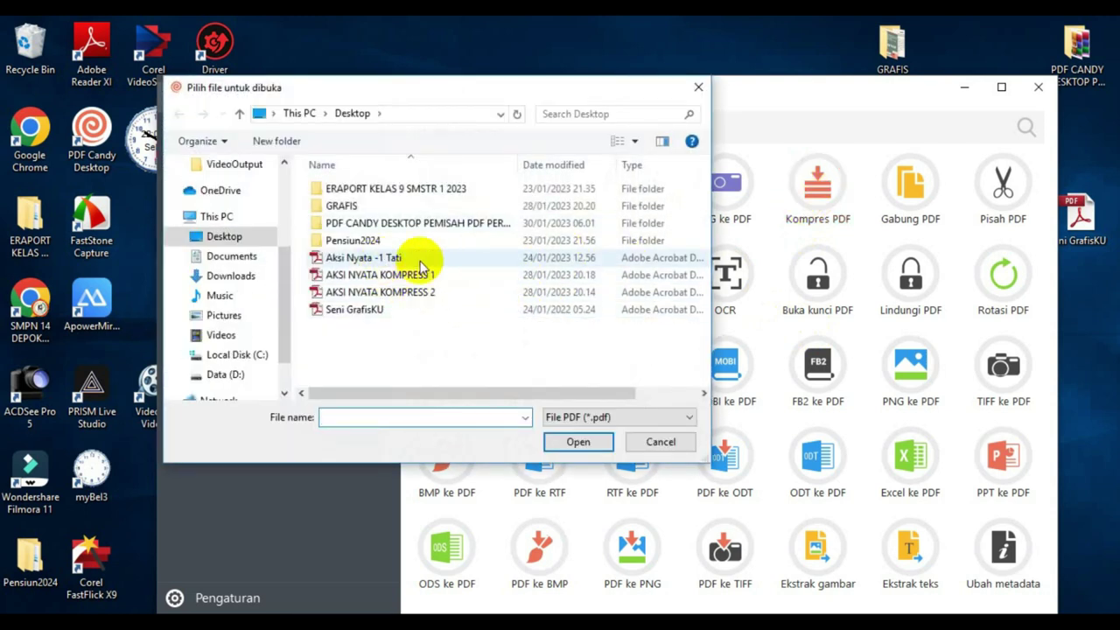
left_click(349, 259)
left_click(578, 441)
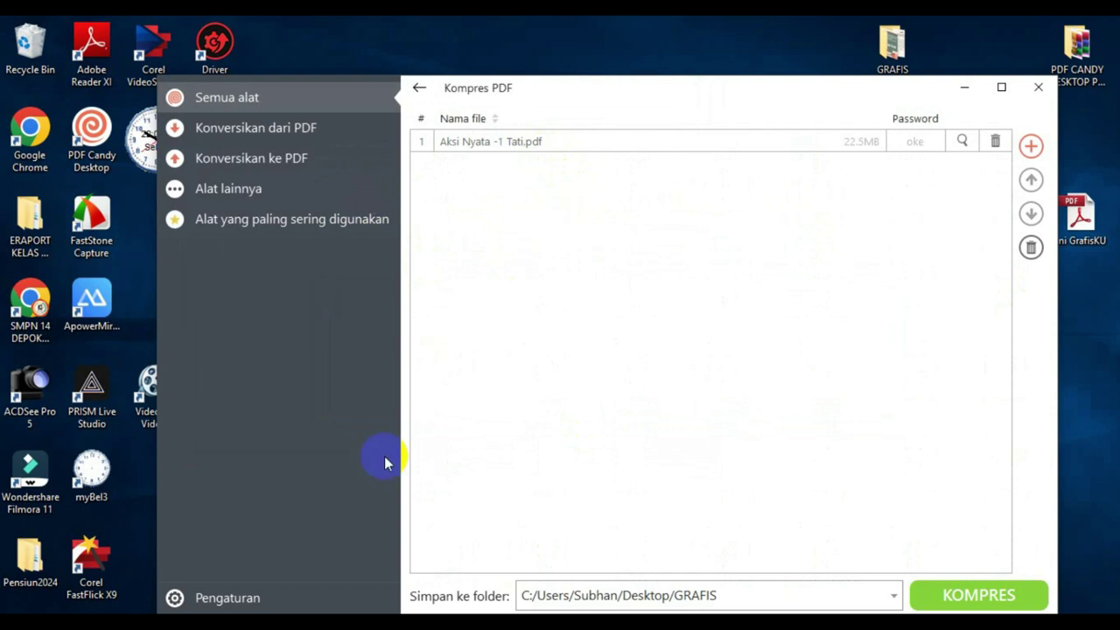
Step: Set the image quality (Kualitas gambar) to Rendah in the settings, save the change and return to the compression list
left_click(188, 597)
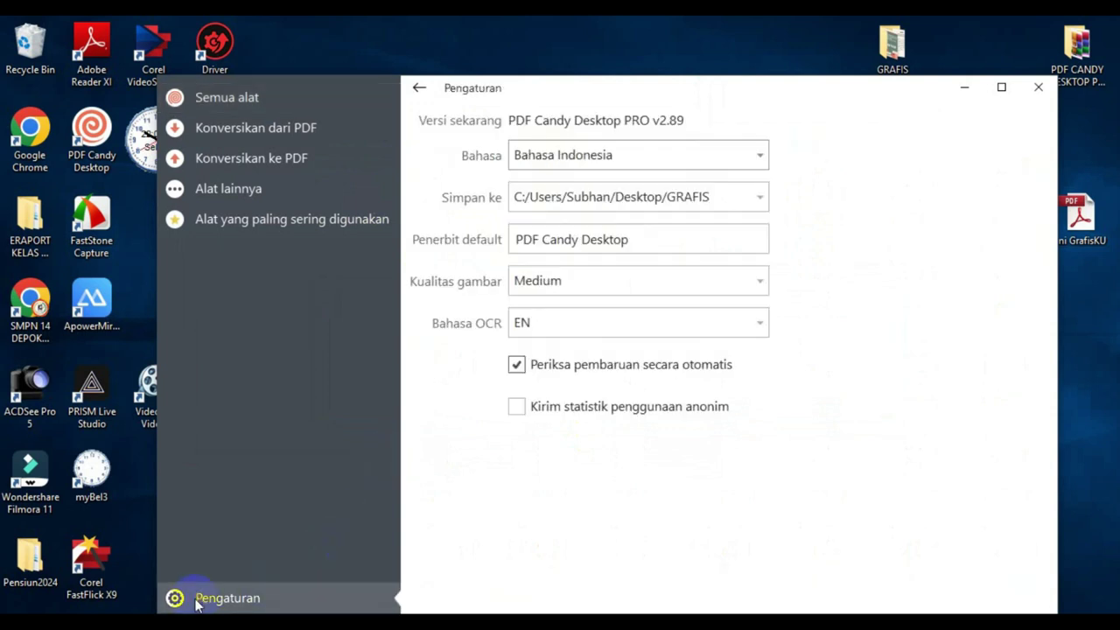
left_click(586, 281)
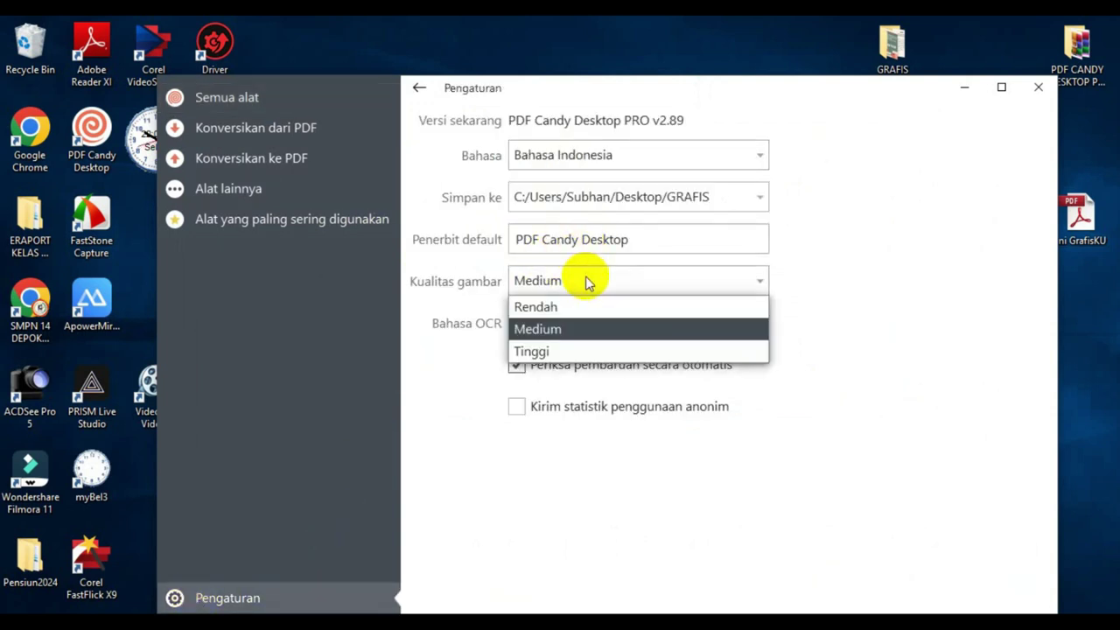
left_click(536, 308)
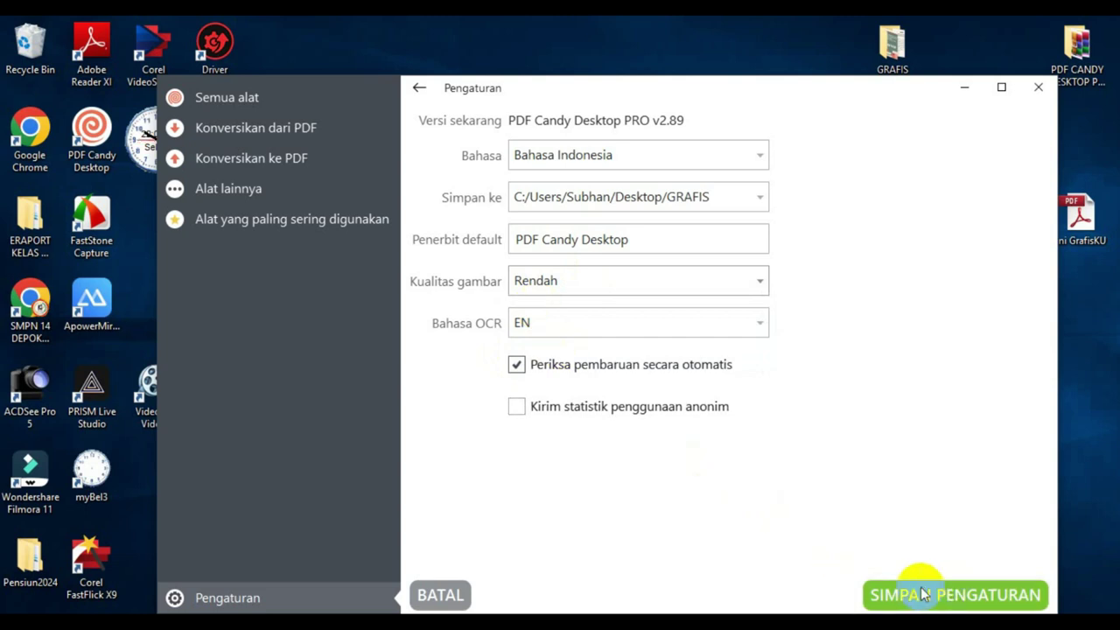
left_click(421, 89)
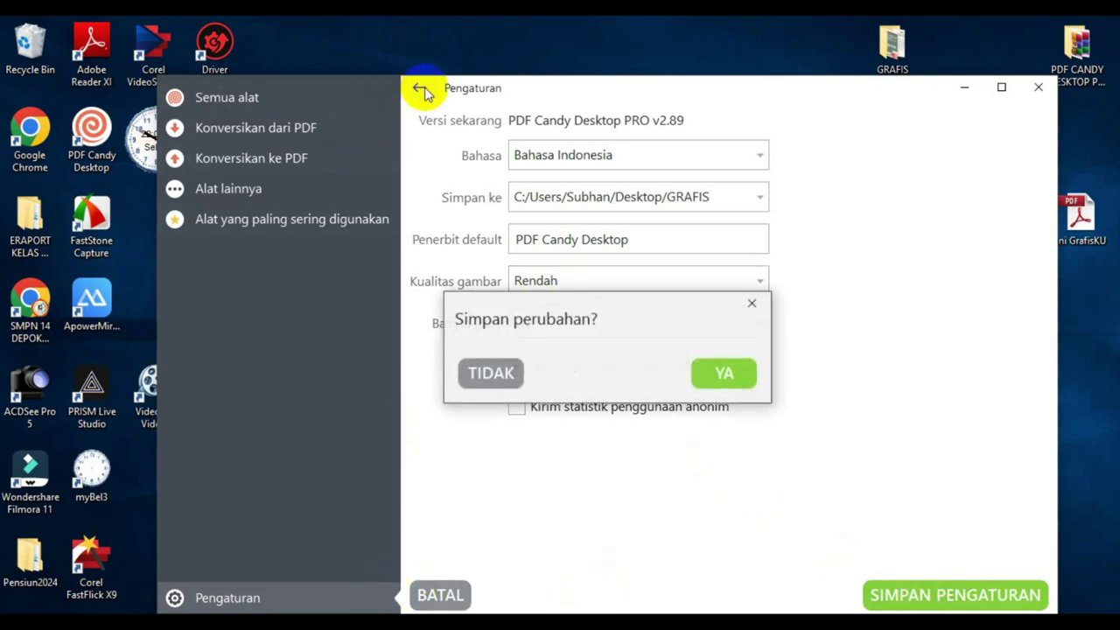
left_click(733, 374)
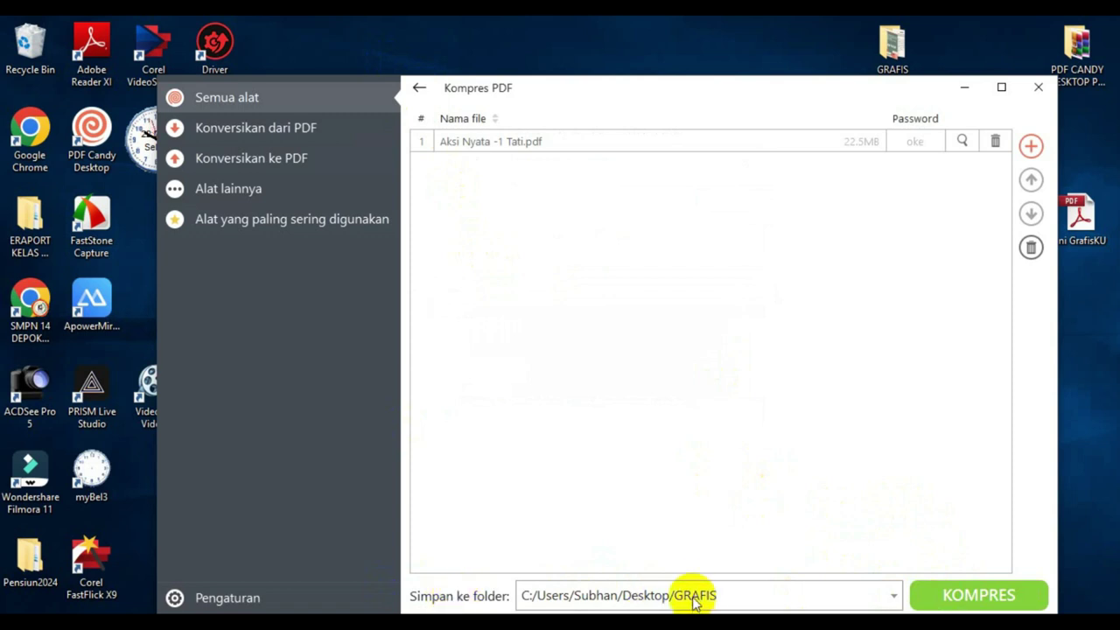
Step: Delete the page 10 image of Aksi Nyata -1 from the GRAFIS folder and close the folder
double_click(892, 46)
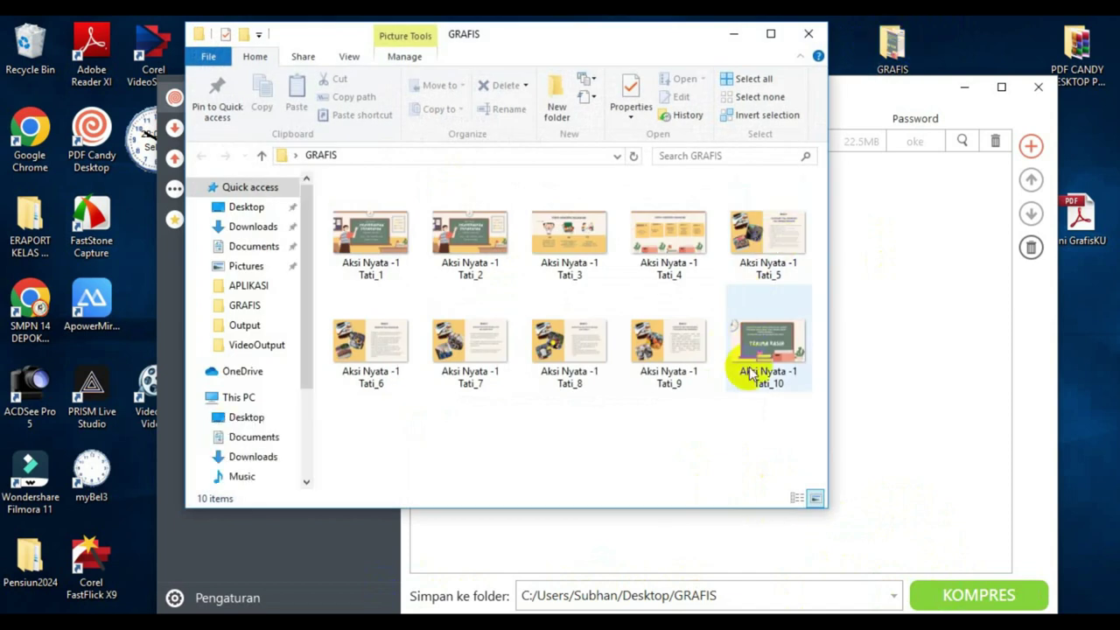
left_click_drag(784, 430, 148, 144)
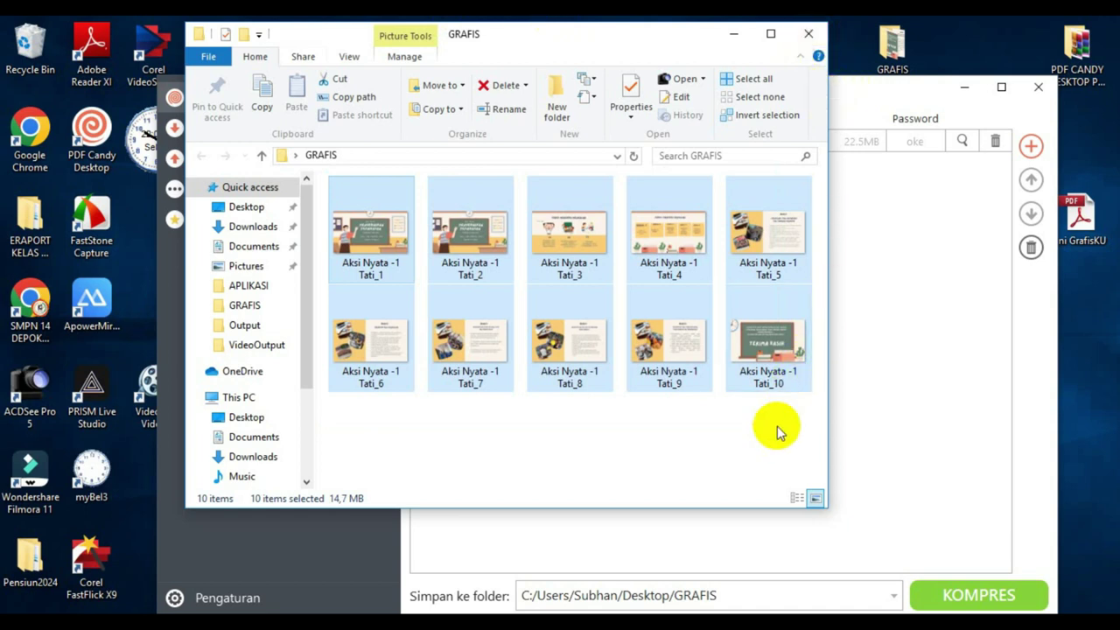
left_click(770, 370)
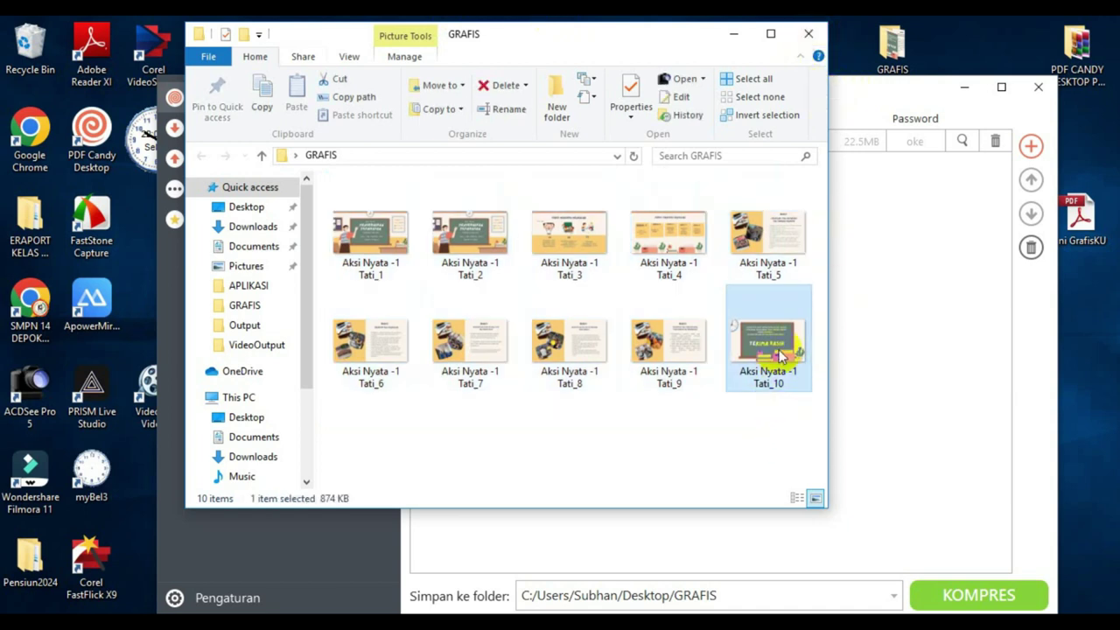
key("Delete")
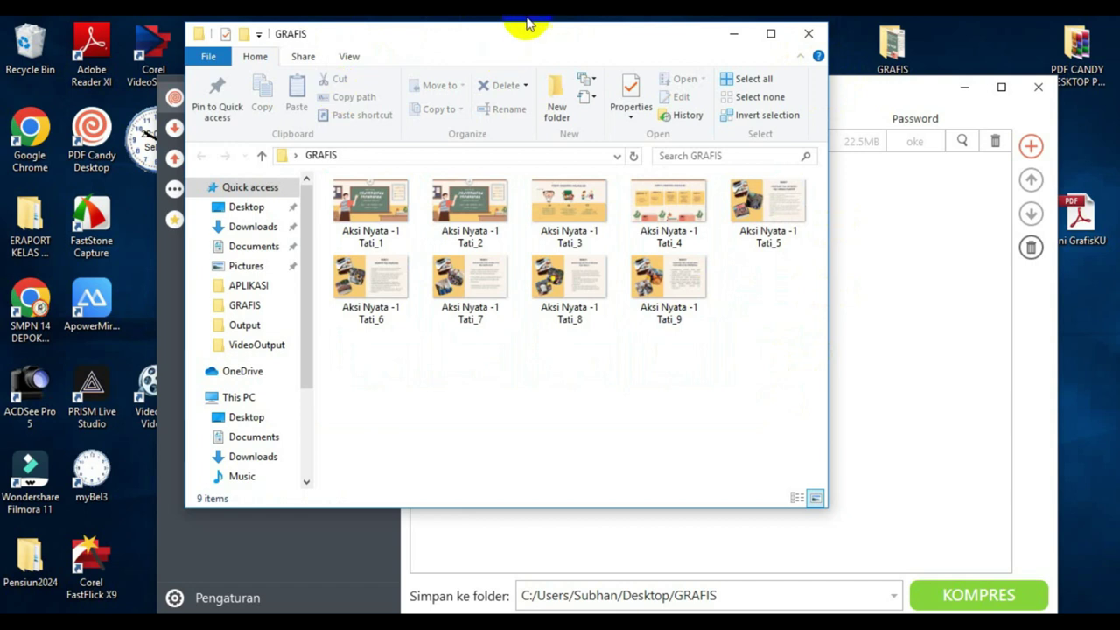
left_click(808, 33)
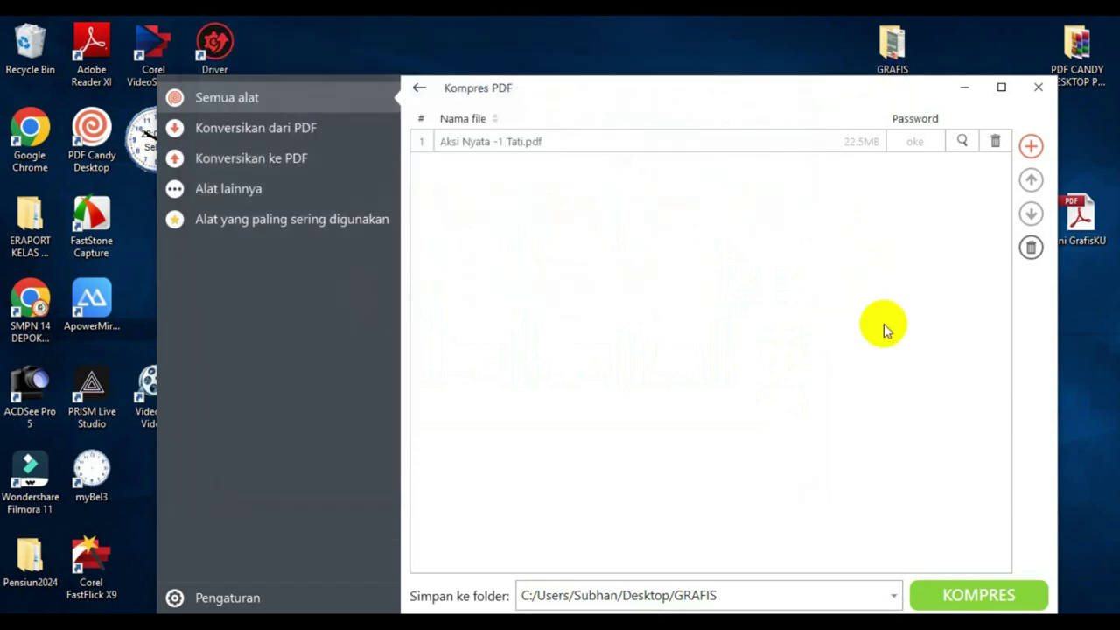
Step: Compress the loaded PDF into the GRAFIS folder, dismiss the completion dialog and close the program
left_click(1003, 601)
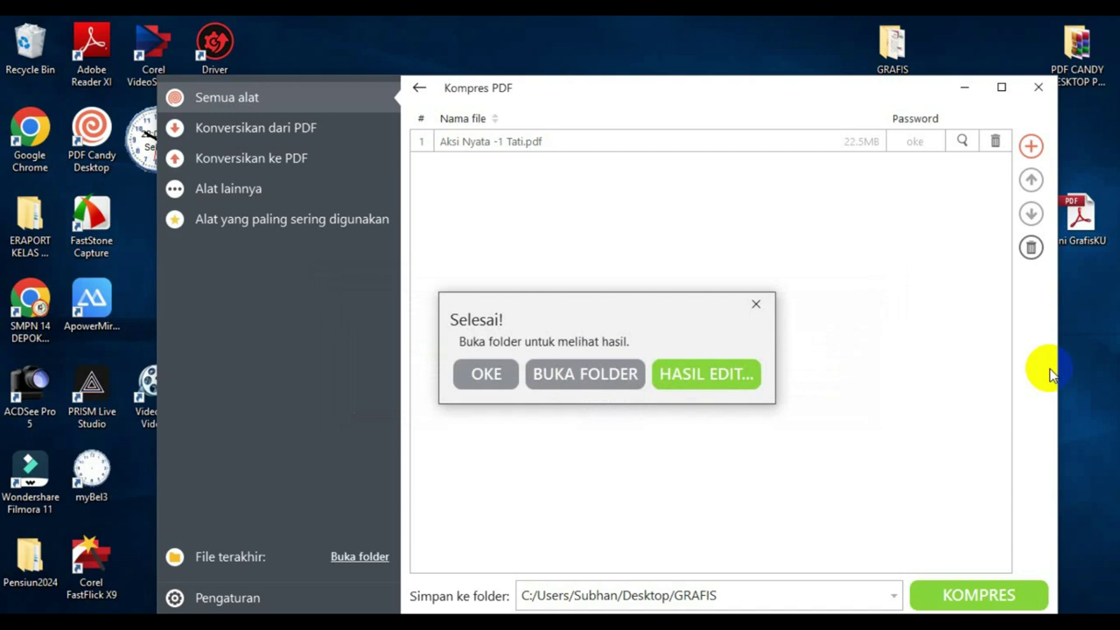
left_click(754, 303)
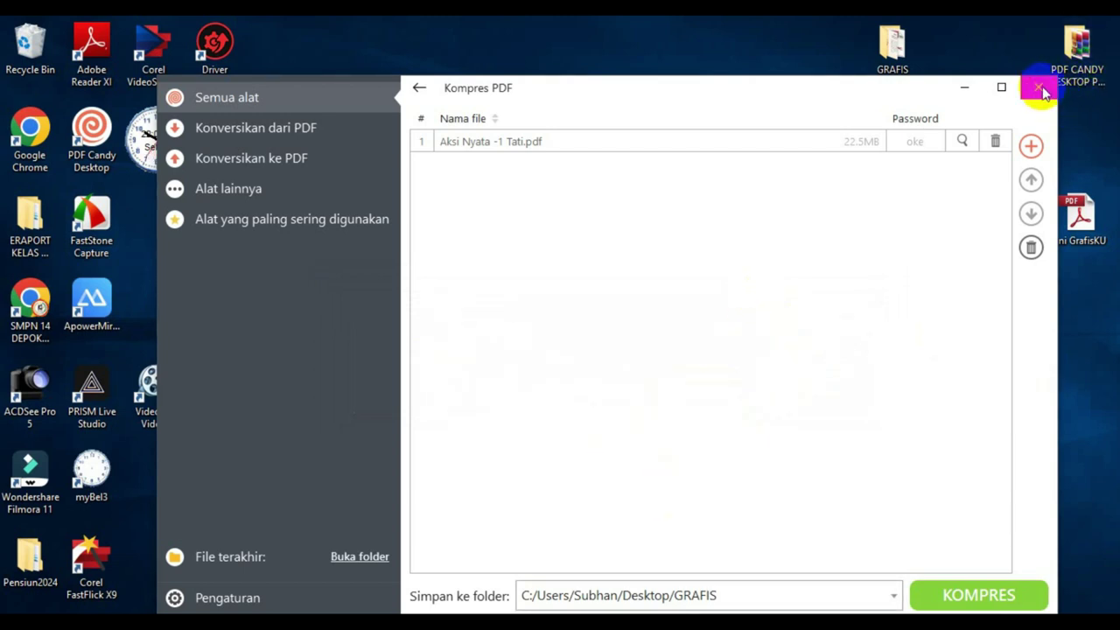
left_click(1037, 89)
Step: Check the compressed PDF's file size in the GRAFIS folder, moving the original desktop PDF clear of the window
double_click(893, 48)
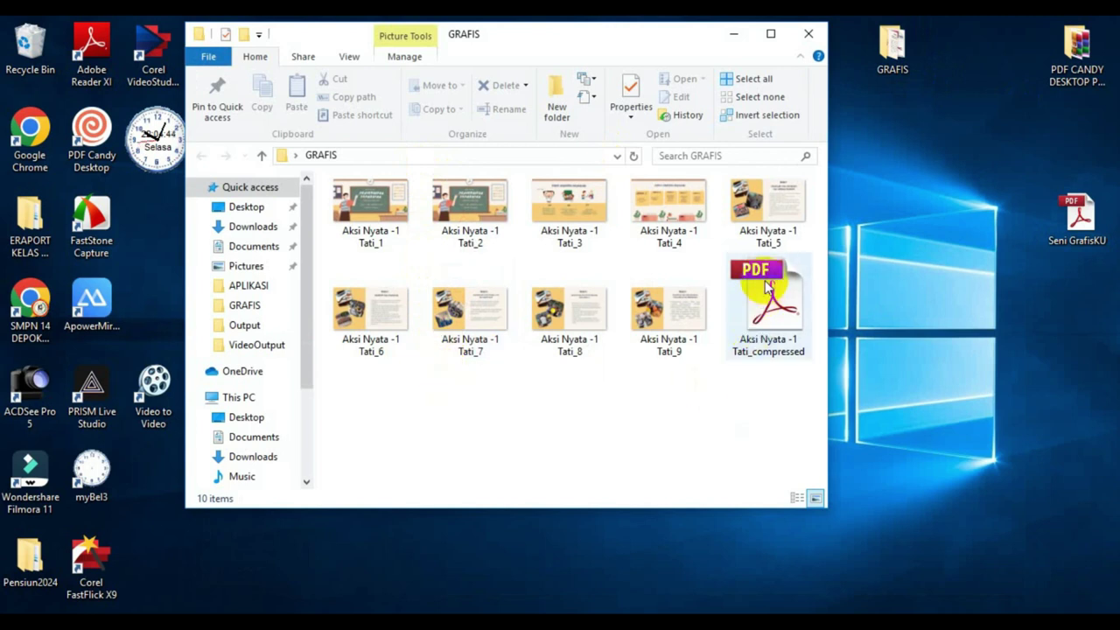
mouse_move(766, 288)
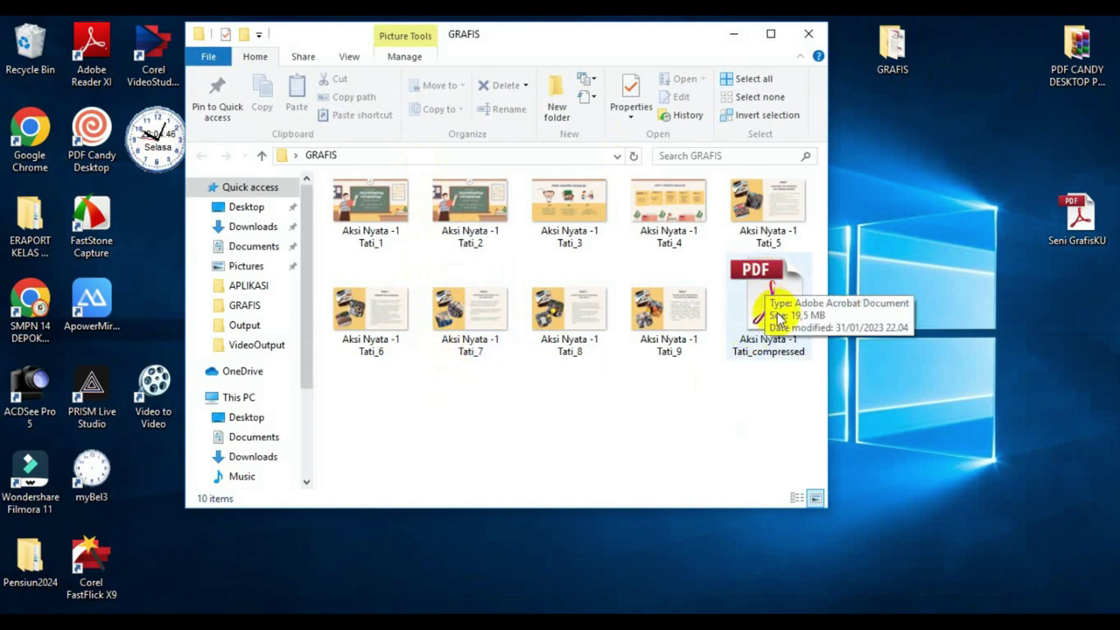
left_click_drag(616, 35, 393, 117)
left_click_drag(644, 300, 835, 218)
left_click_drag(446, 118, 587, 97)
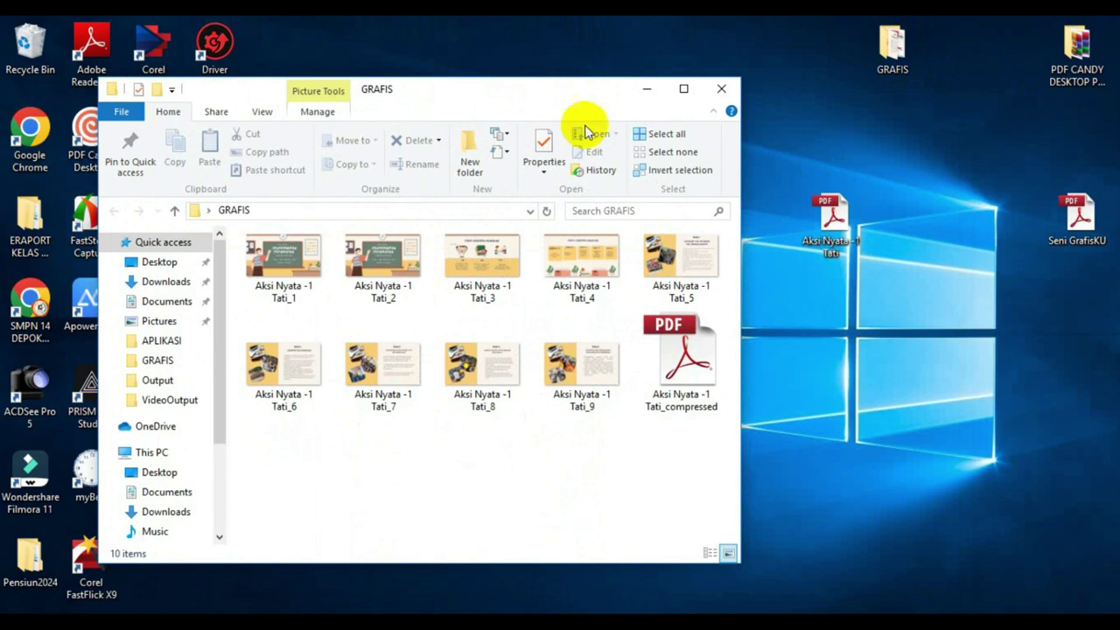
left_click(721, 91)
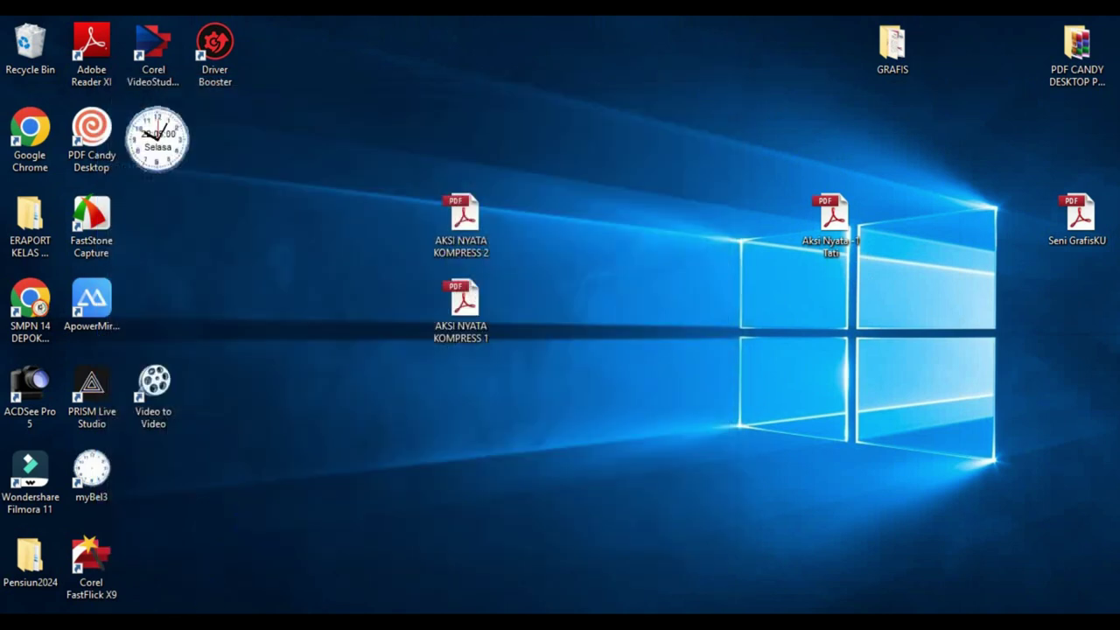
Step: Switch to the iLovePDF page in Chrome and compress the original Aksi Nyata -1 PDF with Recommended Compression
mouse_move(260, 623)
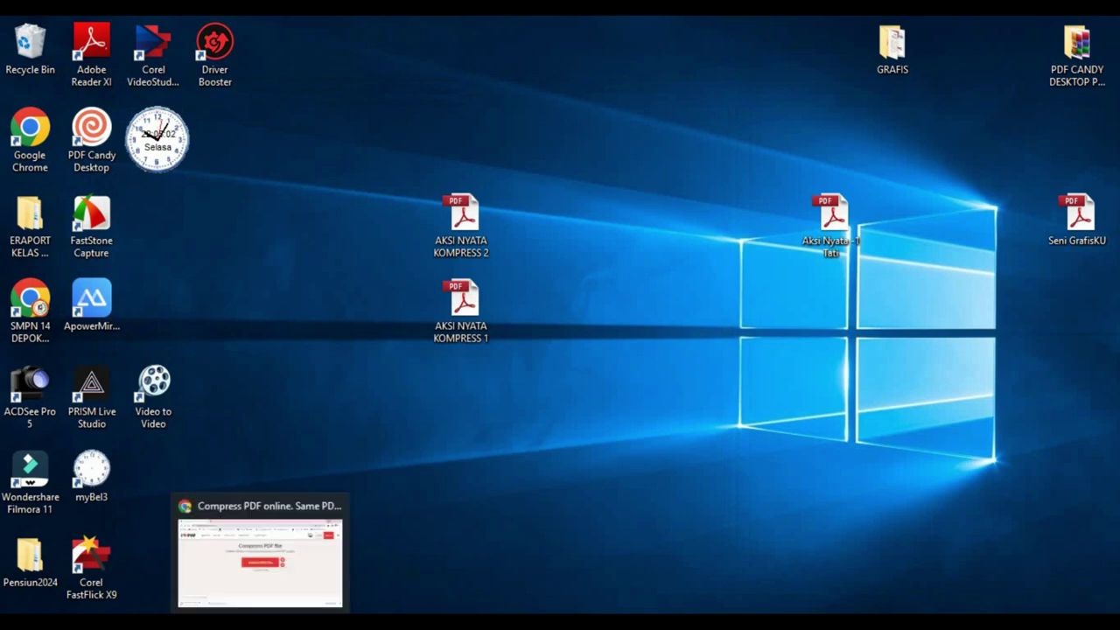
left_click(259, 560)
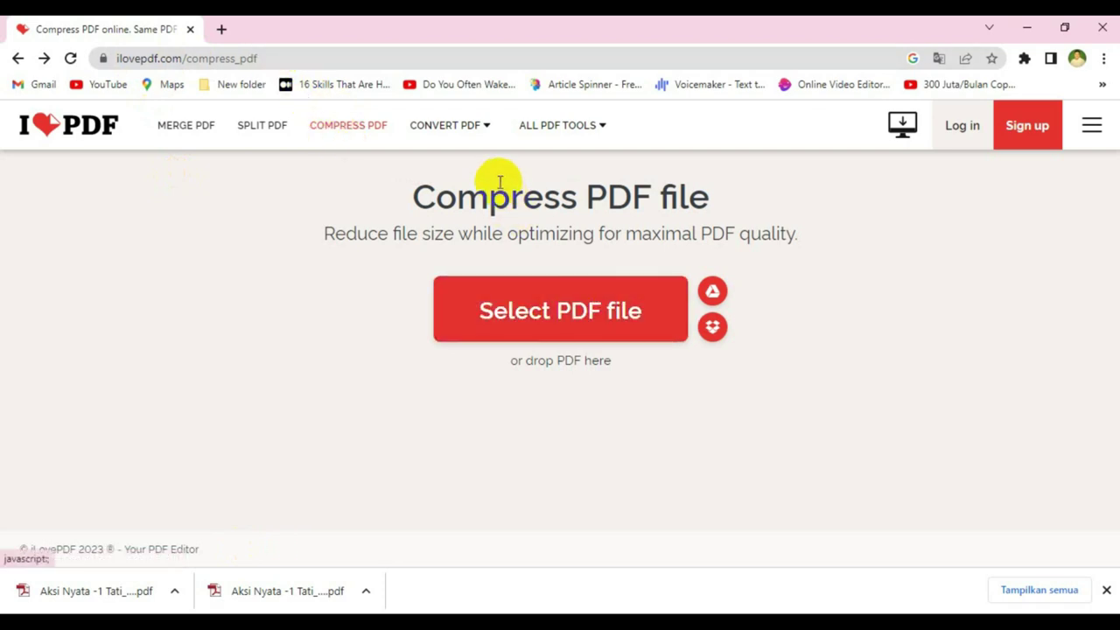
left_click(619, 316)
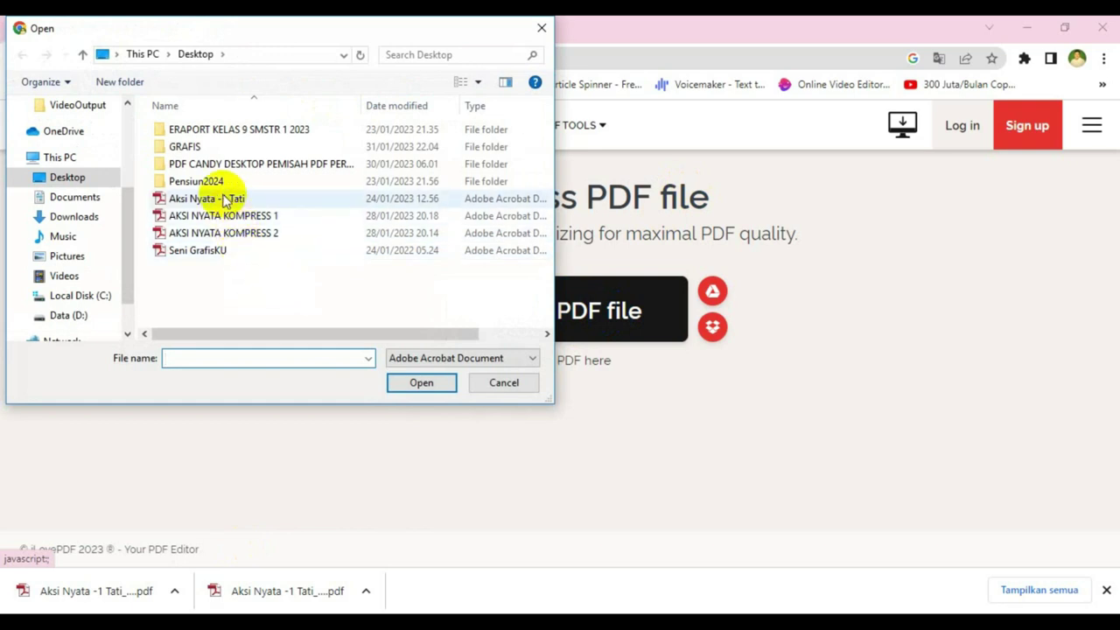
left_click(226, 202)
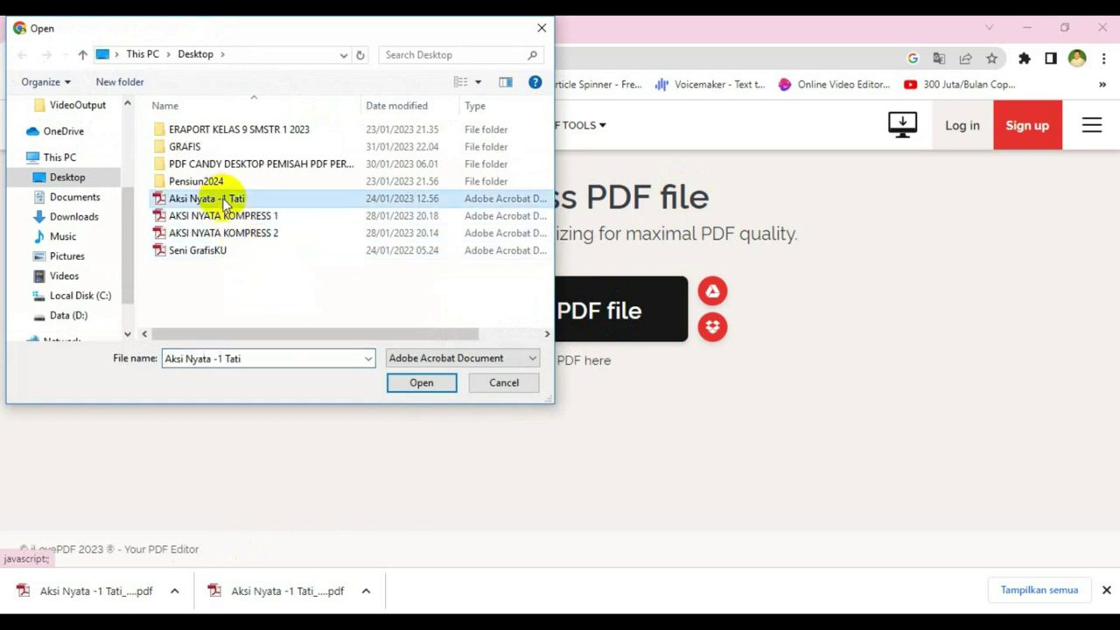
left_click(441, 387)
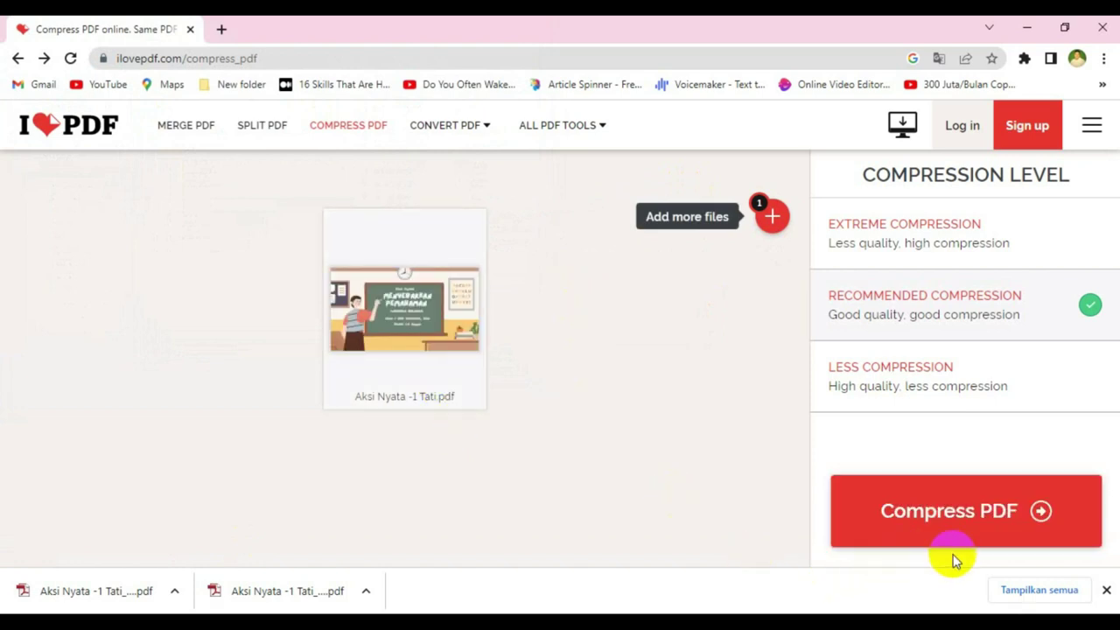
left_click(973, 518)
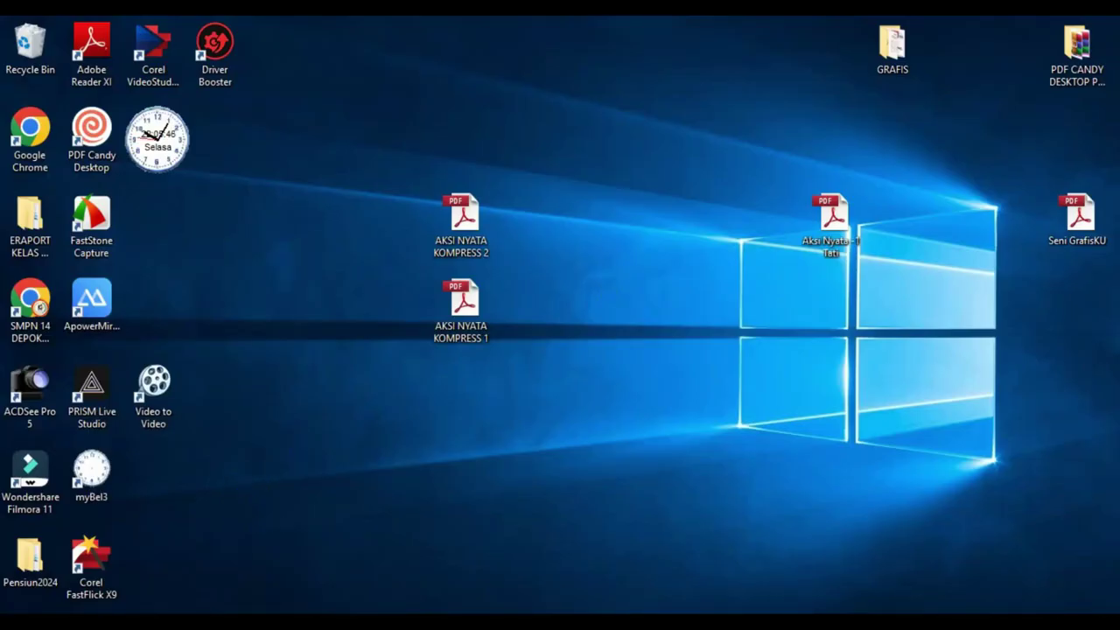
Step: Look over the compressed PDFs in the Downloads folder, close it, and move the original PDF nearer AKSI NYATA KOMPRESS 2 on the desktop
key("super+e")
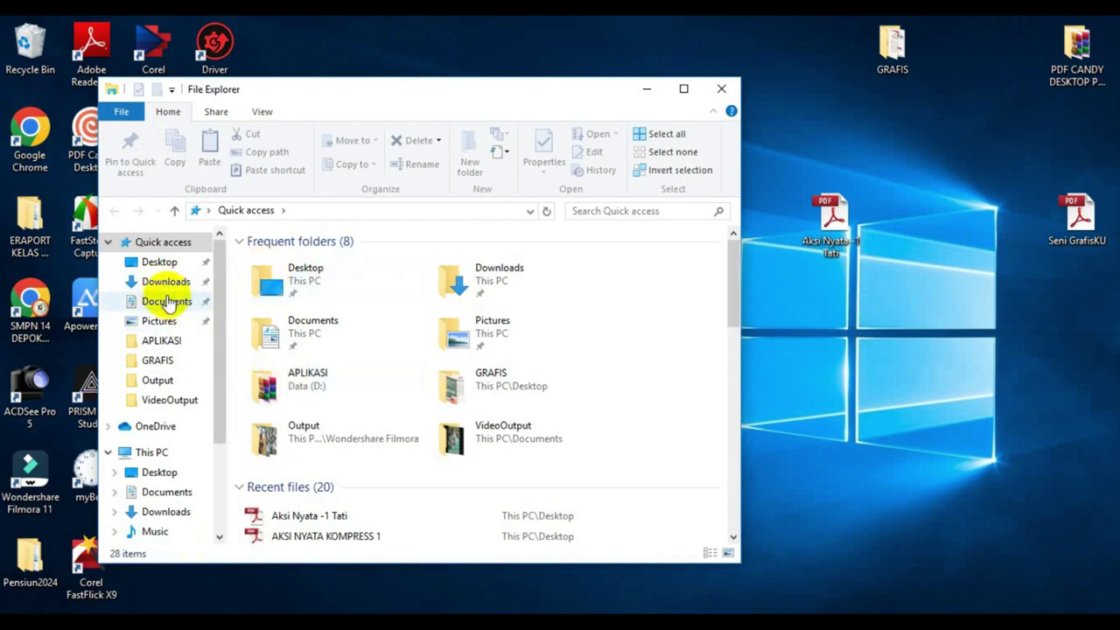
left_click(166, 280)
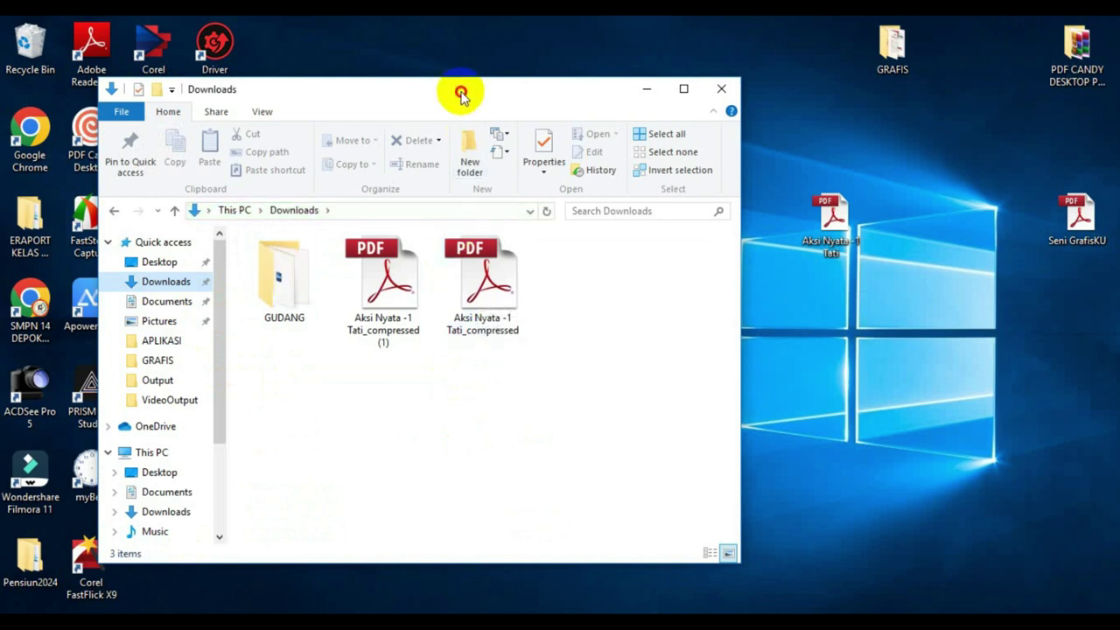
left_click_drag(461, 95, 528, 74)
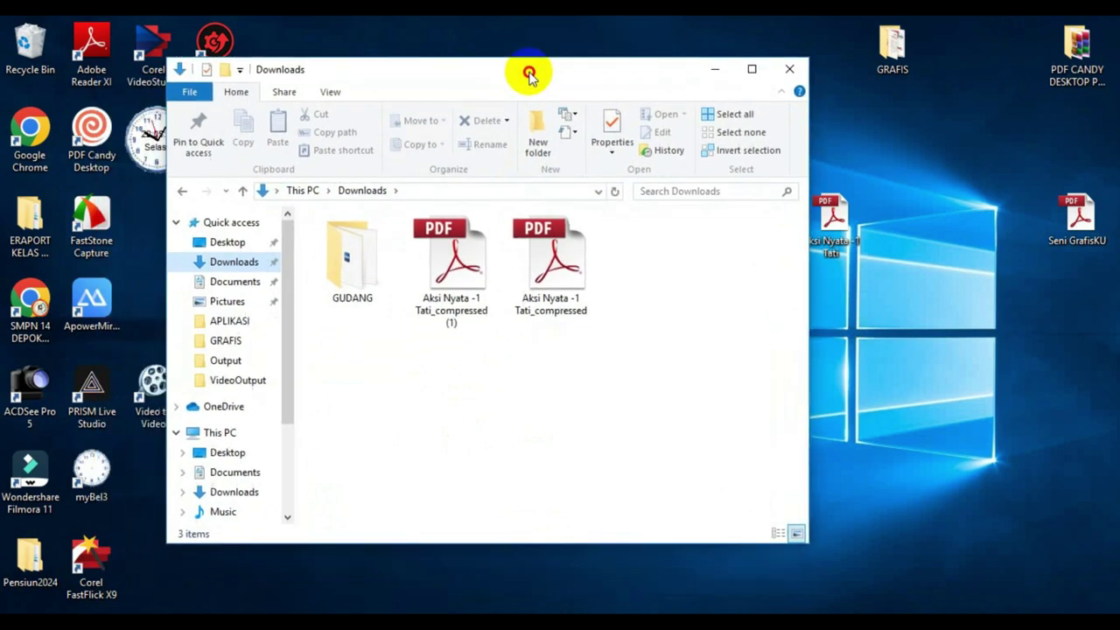
left_click(791, 68)
left_click(841, 217)
left_click_drag(842, 217, 654, 214)
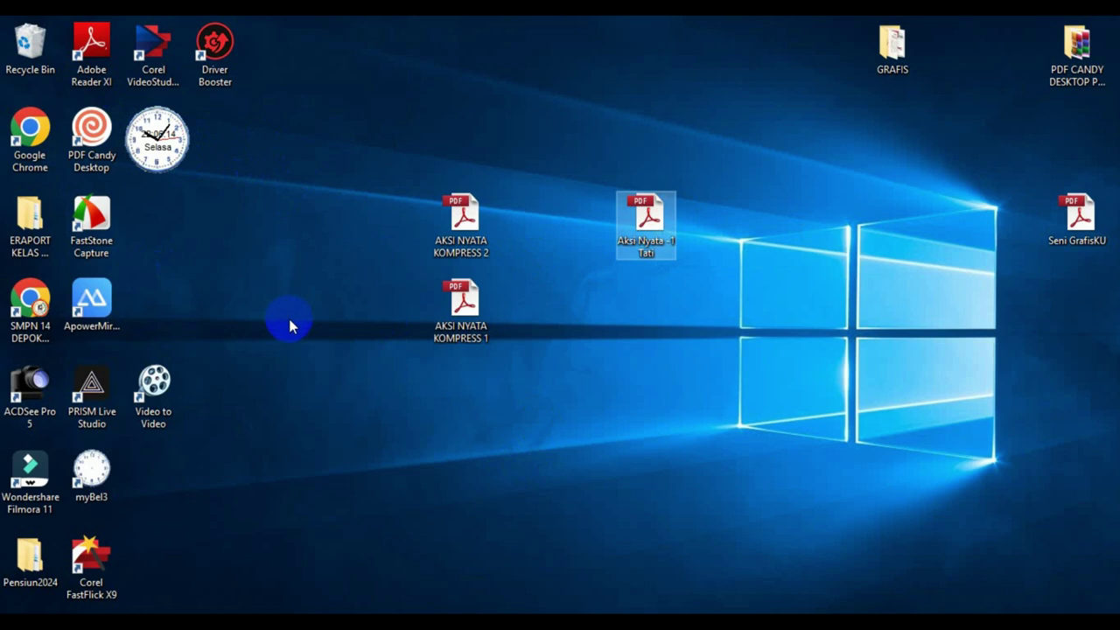
Step: Move AKSI NYATA KOMPRESS 2 higher on the desktop and check the file sizes of both compressed PDFs
left_click(461, 227)
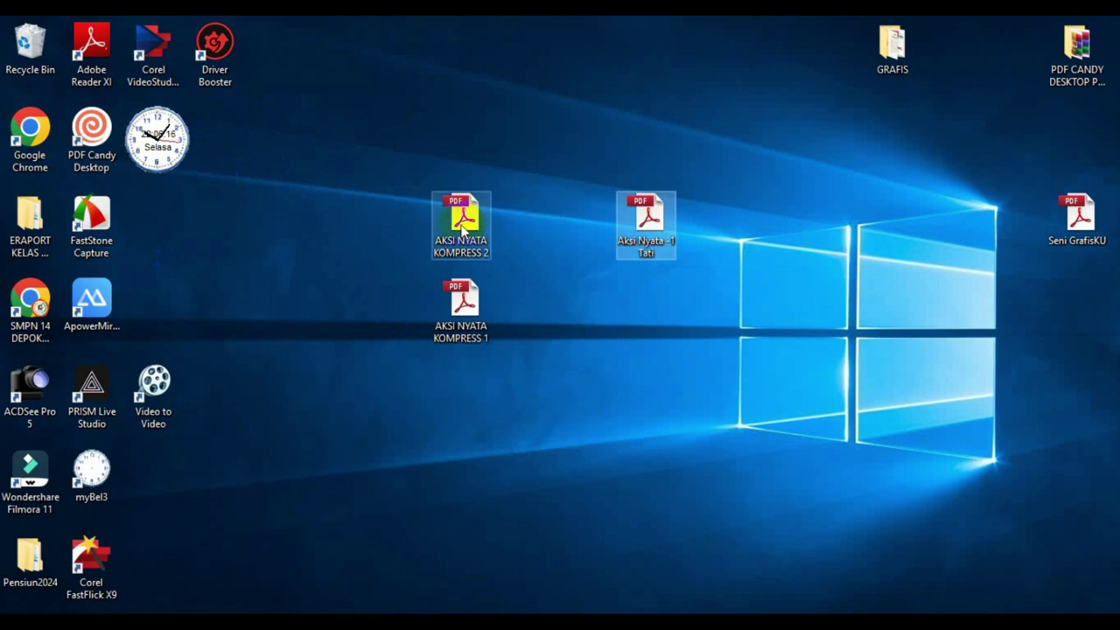
left_click_drag(462, 230, 465, 178)
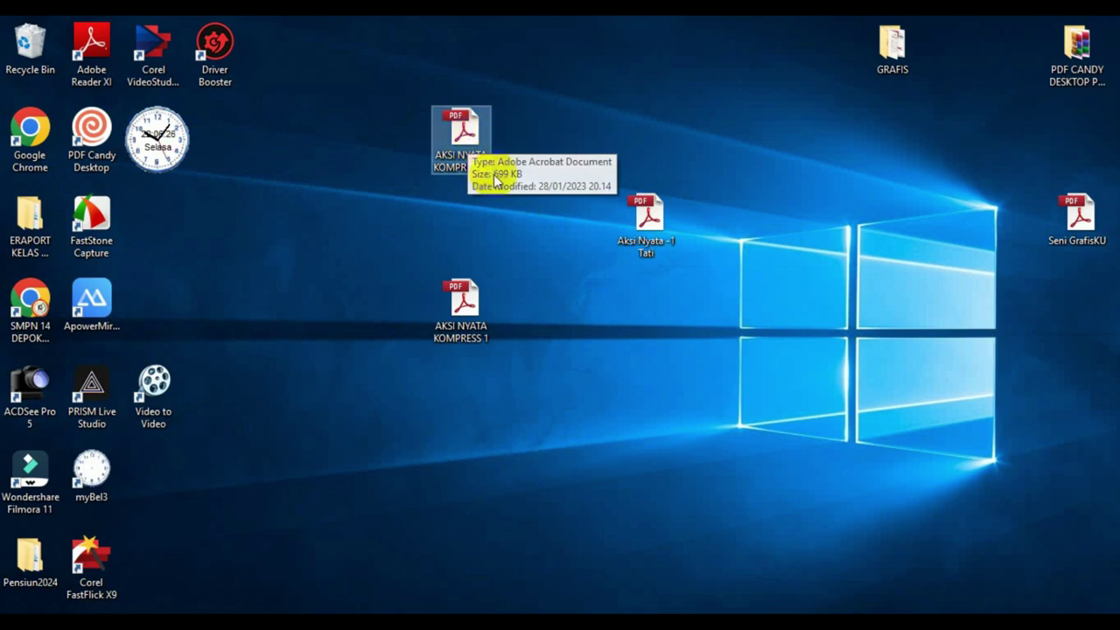
mouse_move(477, 319)
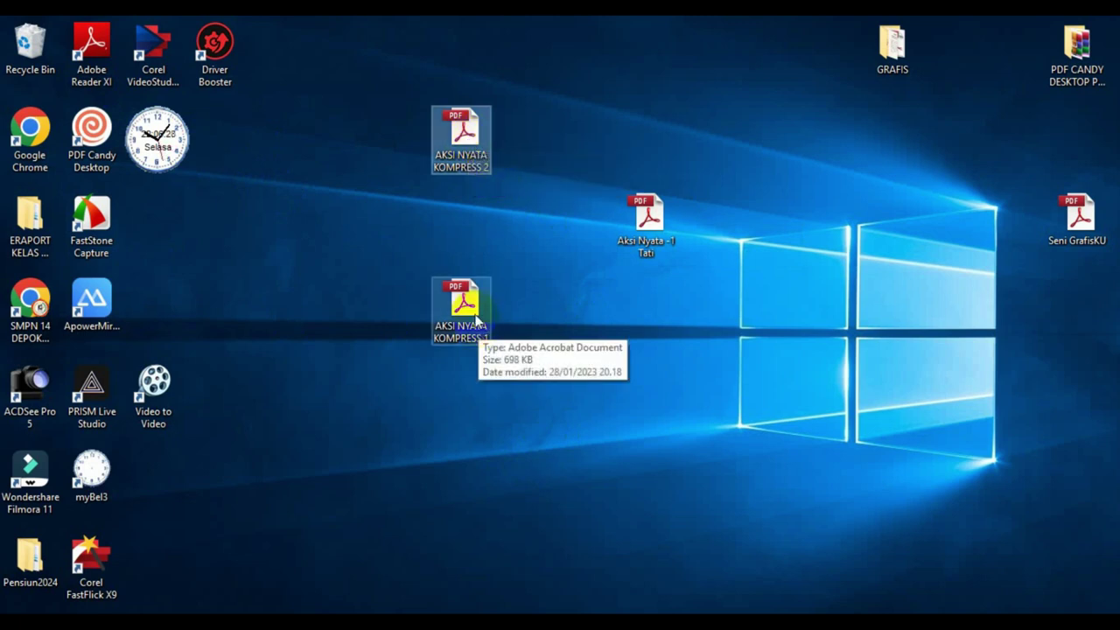
Step: Open the original Aksi Nyata -1 PDF from the desktop, look through its first pages and close it
left_click(634, 210)
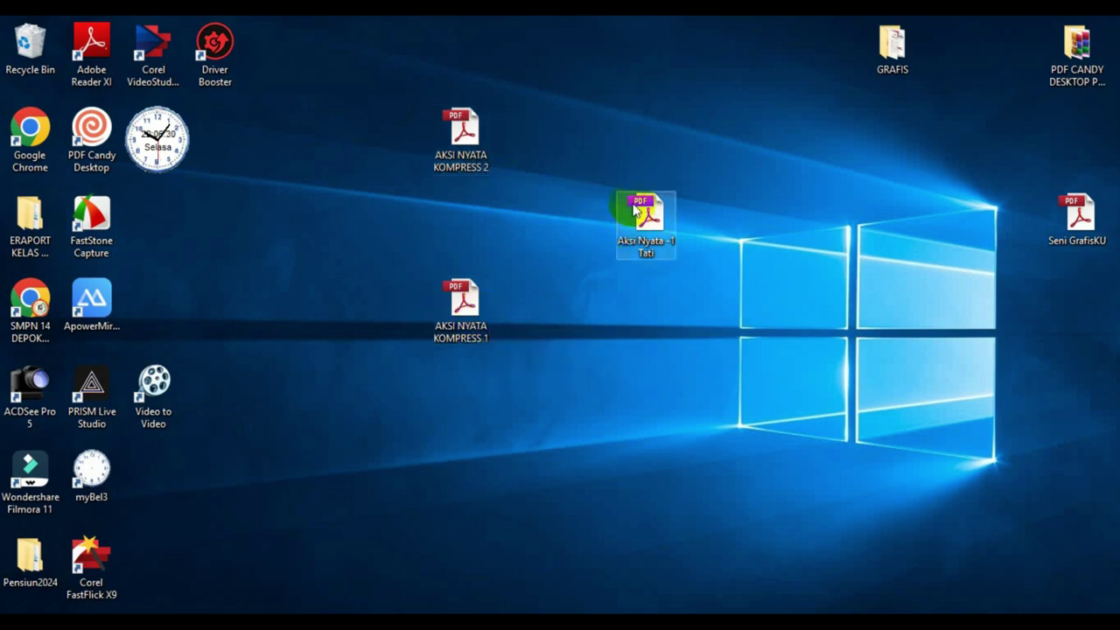
double_click(634, 210)
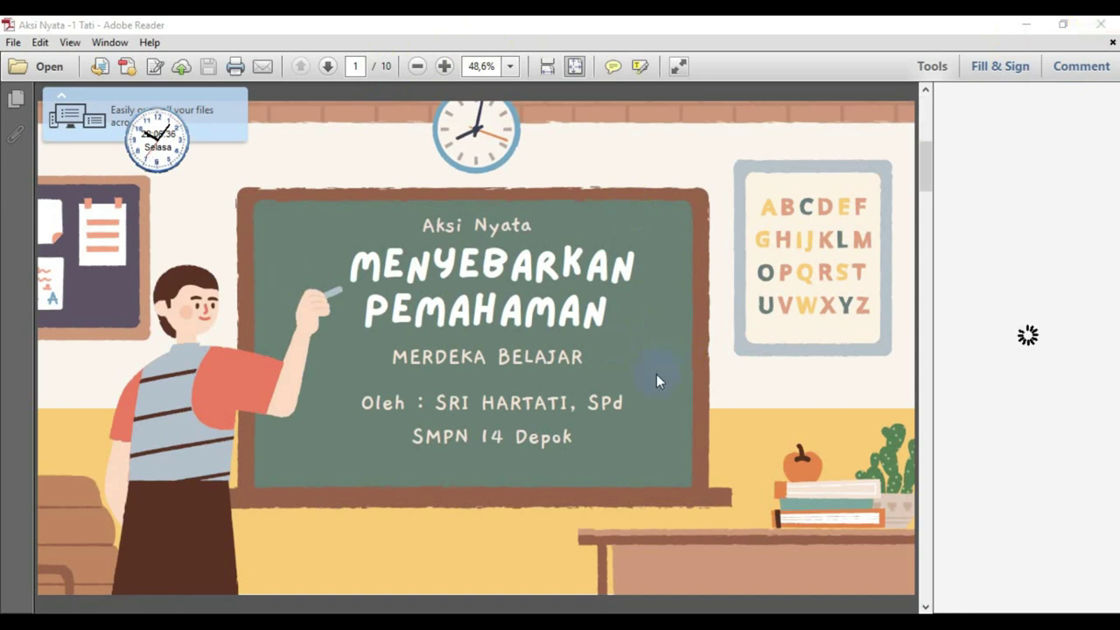
scroll(660, 375, "down", 3)
scroll(826, 293, "down", 3)
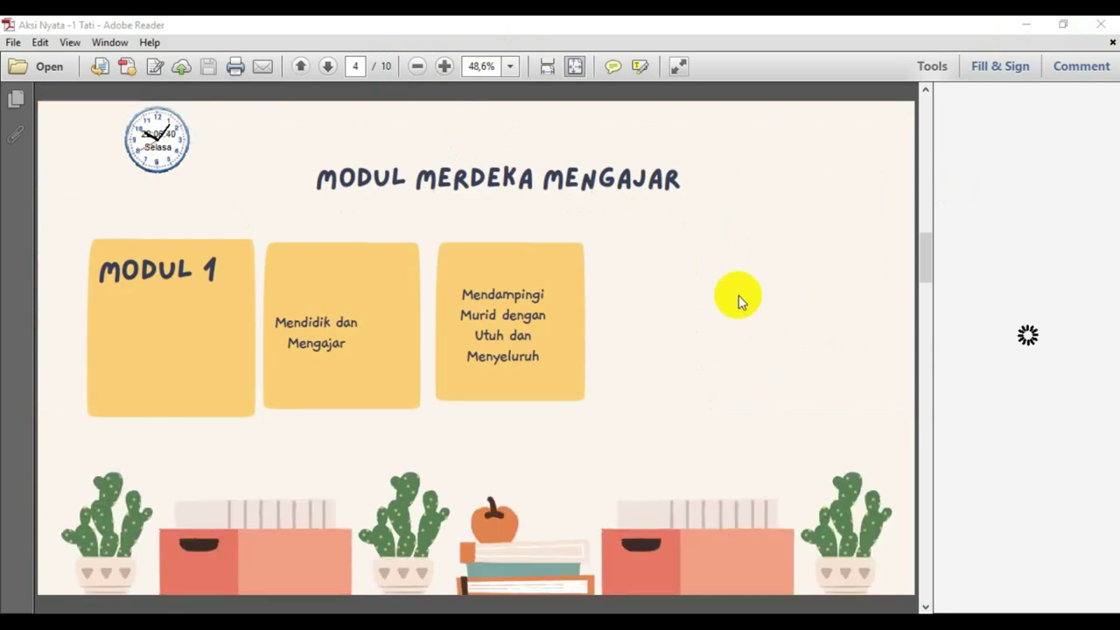
left_click(1113, 32)
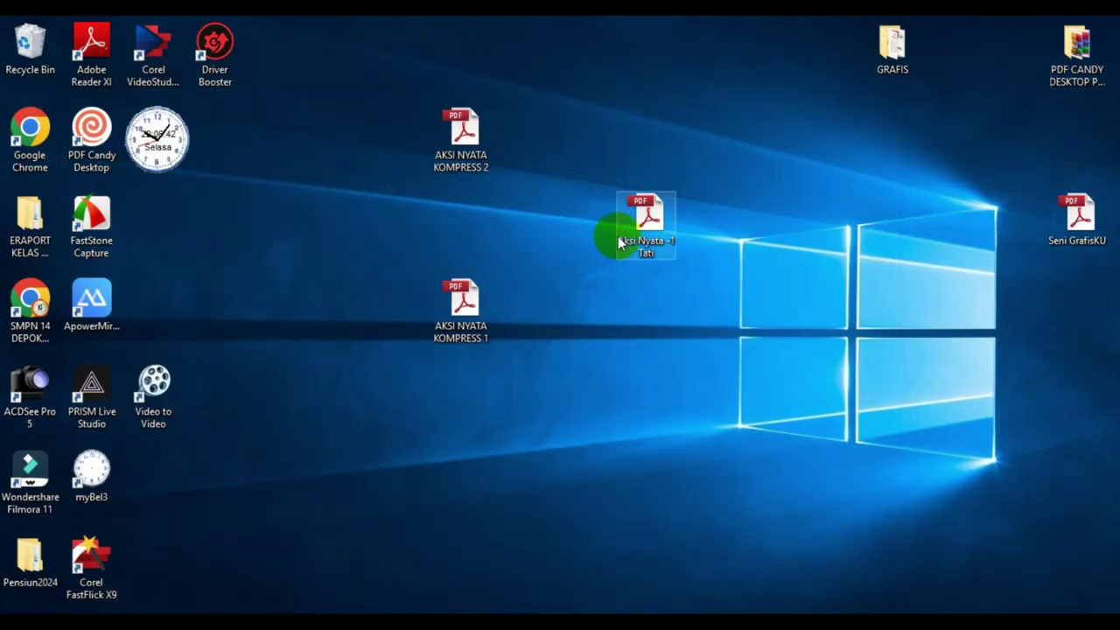
Step: Open AKSI NYATA KOMPRESS 2, inspect its page quality up to page 6 and close it
double_click(462, 133)
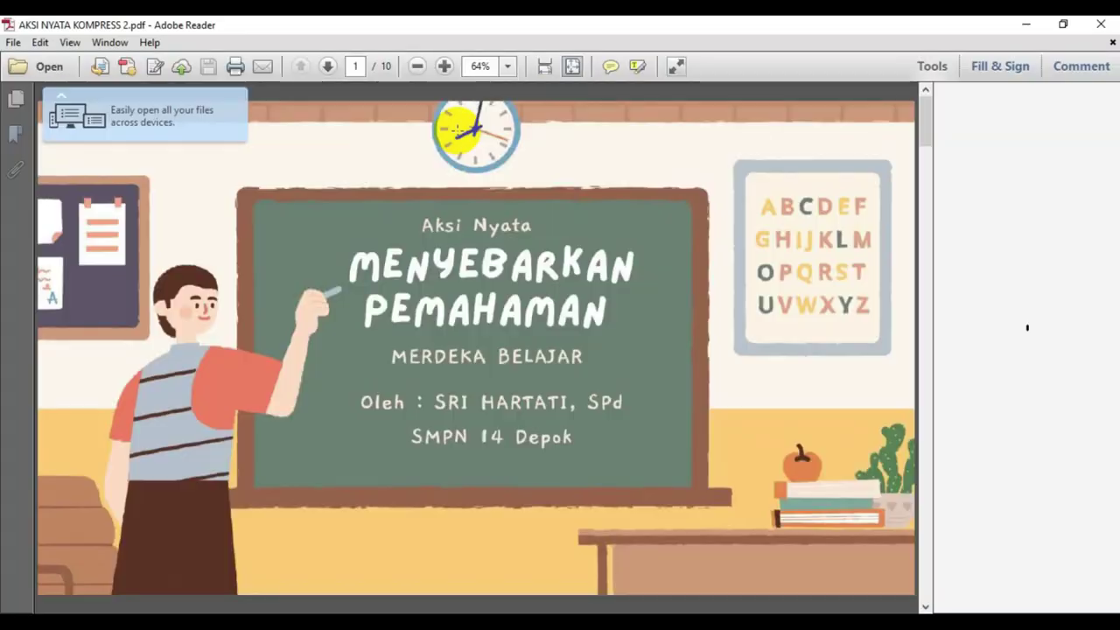
left_click_drag(929, 109, 925, 261)
scroll(749, 320, "down", 5)
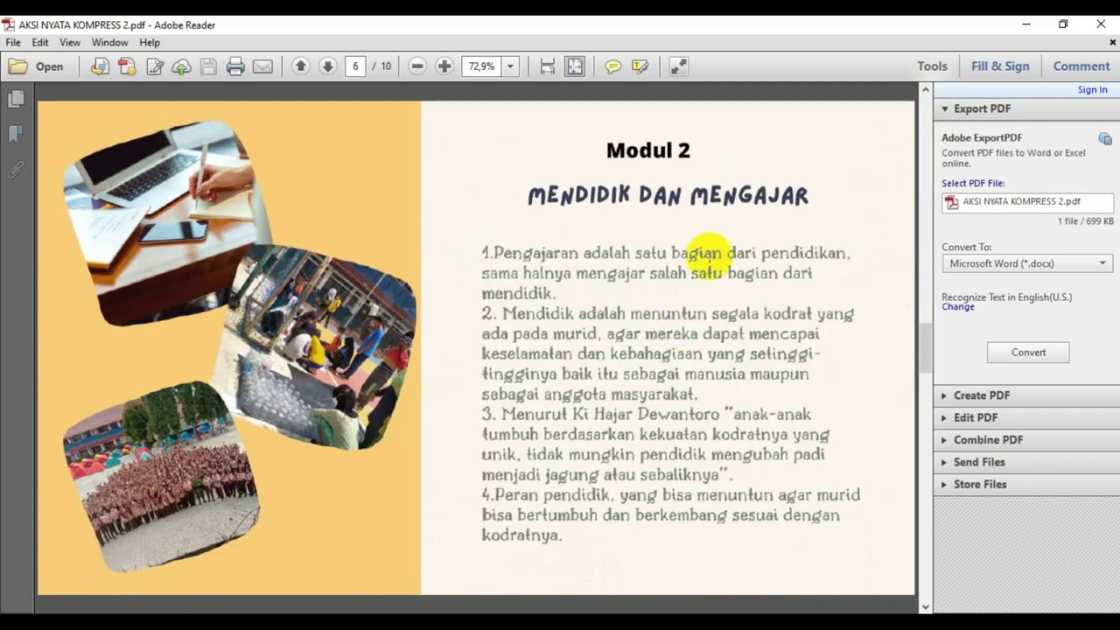
left_click(1104, 25)
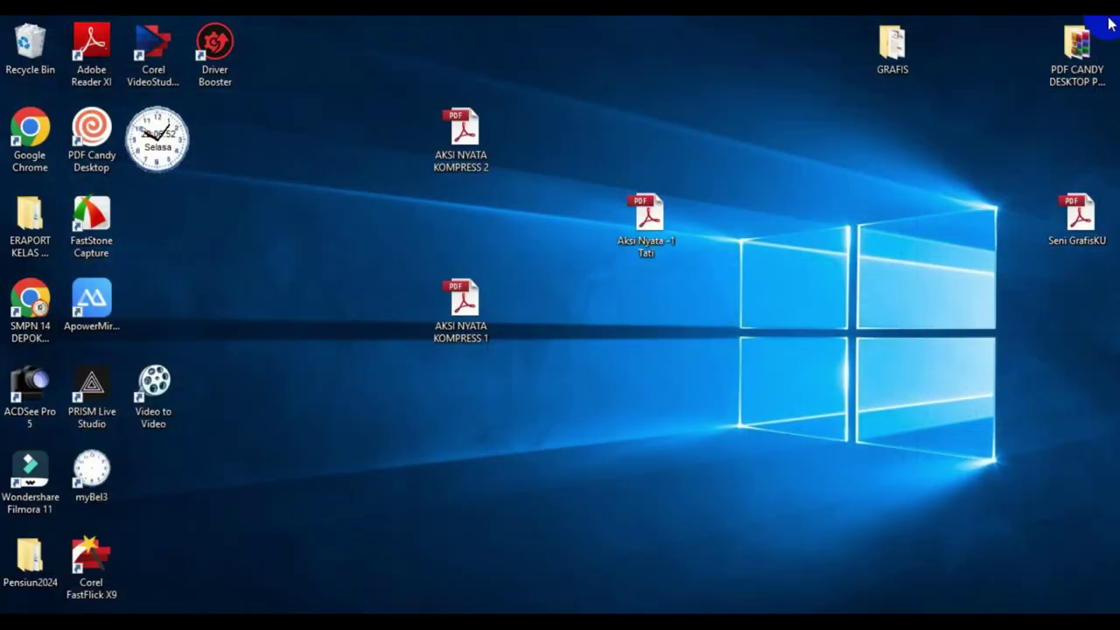
Step: Open AKSI NYATA KOMPRESS 1 to view its first page and close it
left_click(462, 313)
double_click(462, 306)
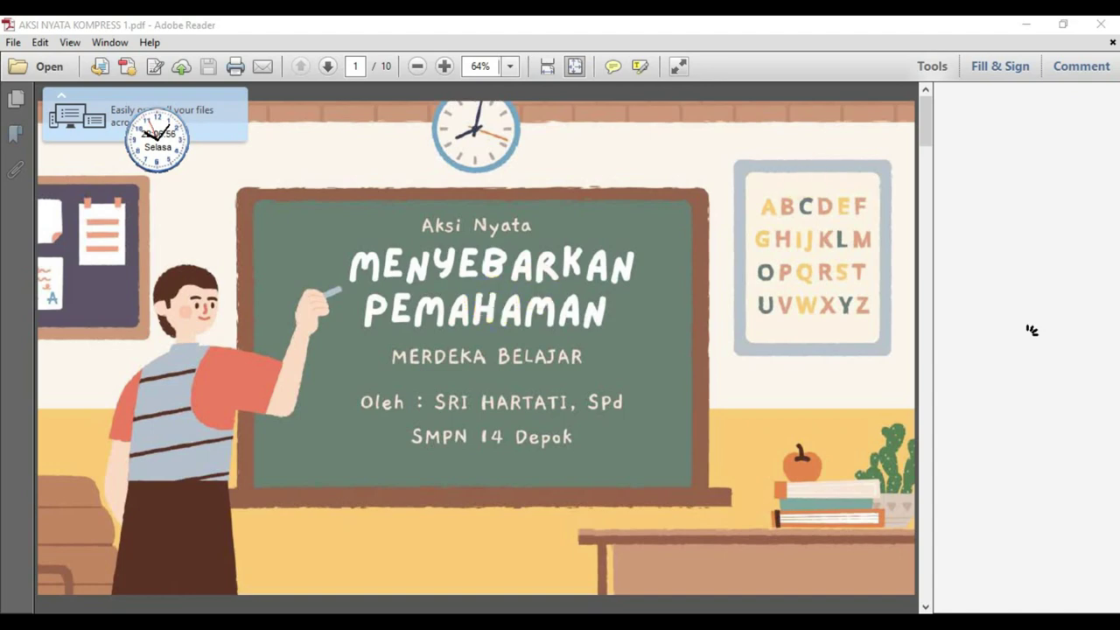
left_click(1100, 25)
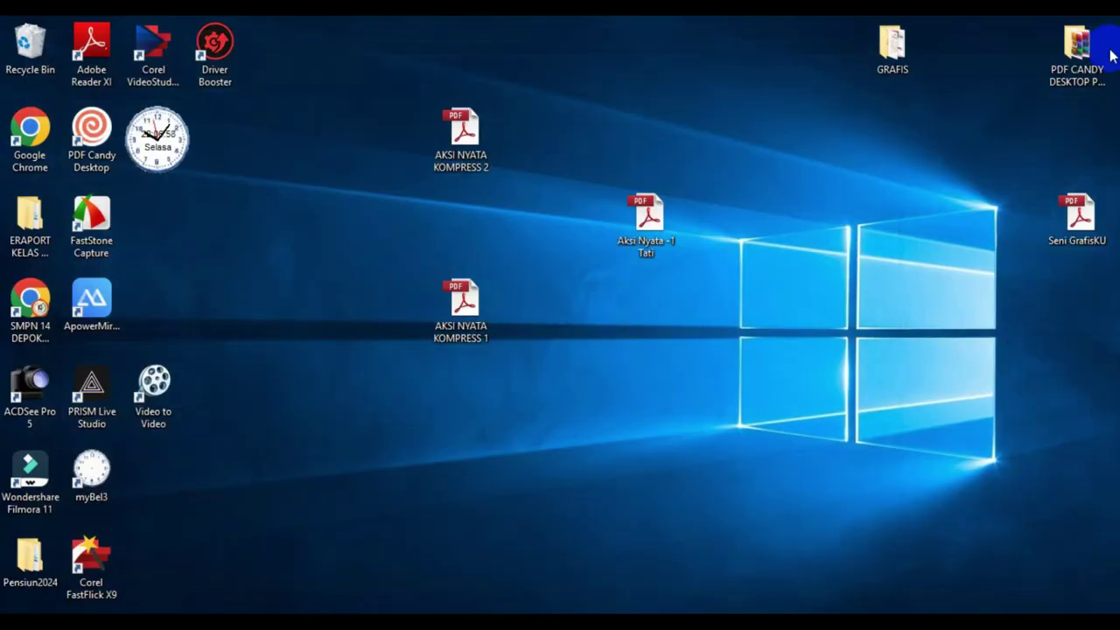
Step: Arrange AKSI NYATA KOMPRESS 2, AKSI NYATA KOMPRESS 1 and the original Aksi Nyata -1 PDF in a descending diagonal on the desktop
left_click(658, 226)
left_click_drag(657, 227, 719, 144)
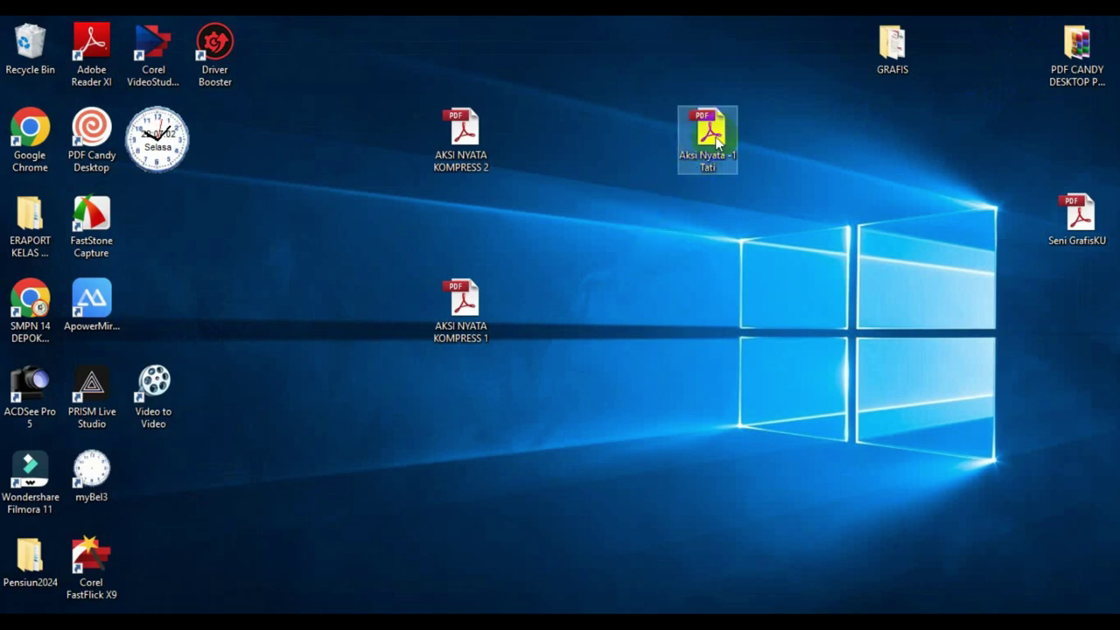
left_click_drag(480, 306, 618, 262)
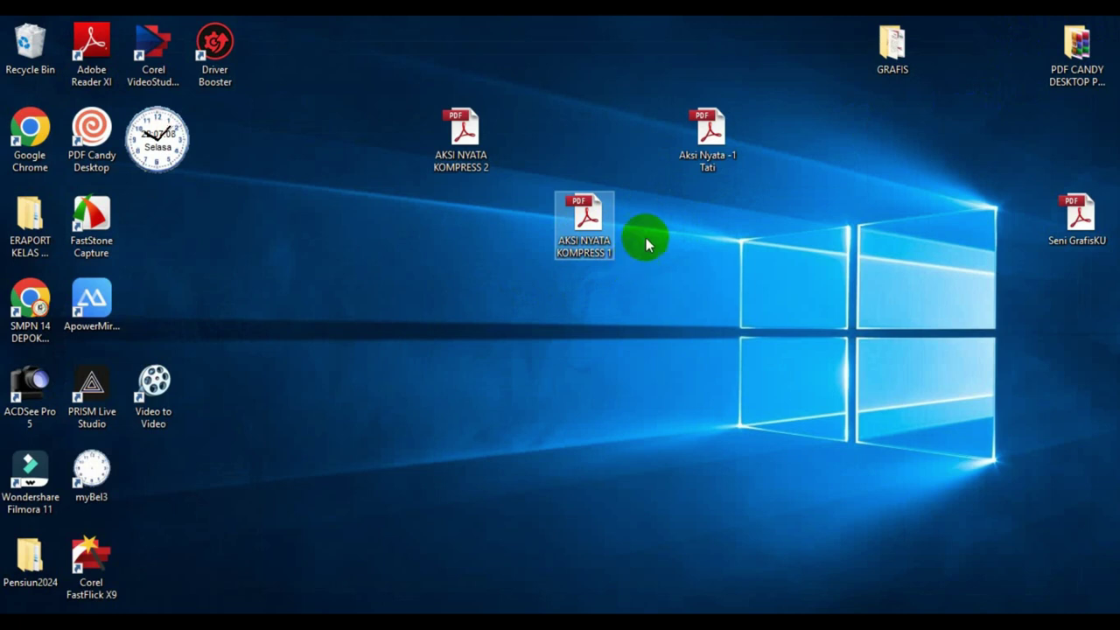
left_click(704, 146)
left_click(711, 131)
left_click_drag(711, 132, 708, 308)
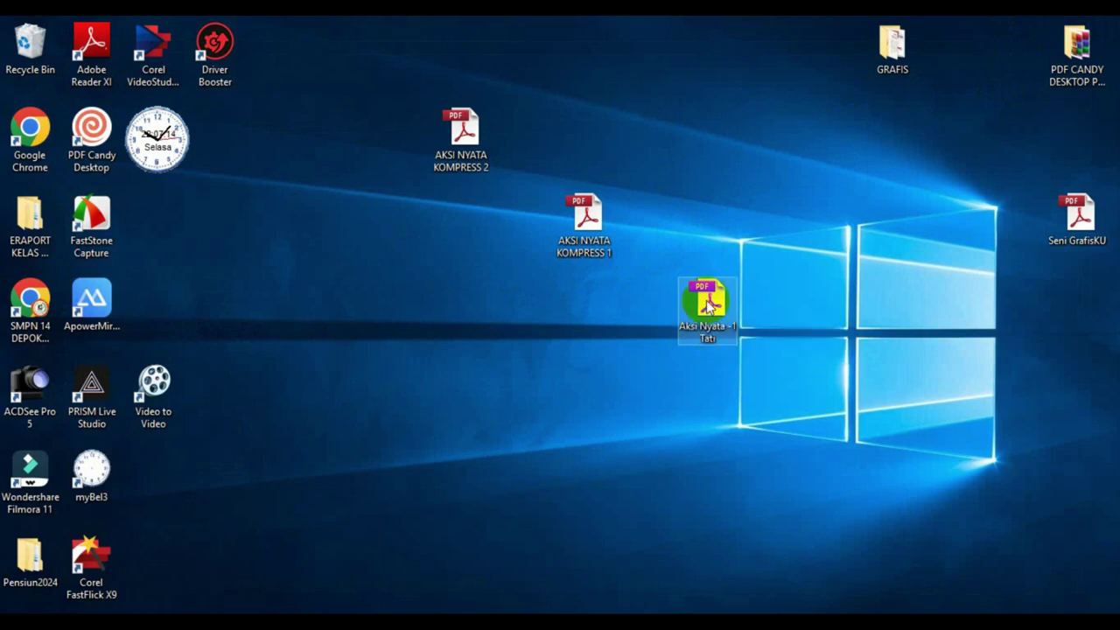
left_click(712, 101)
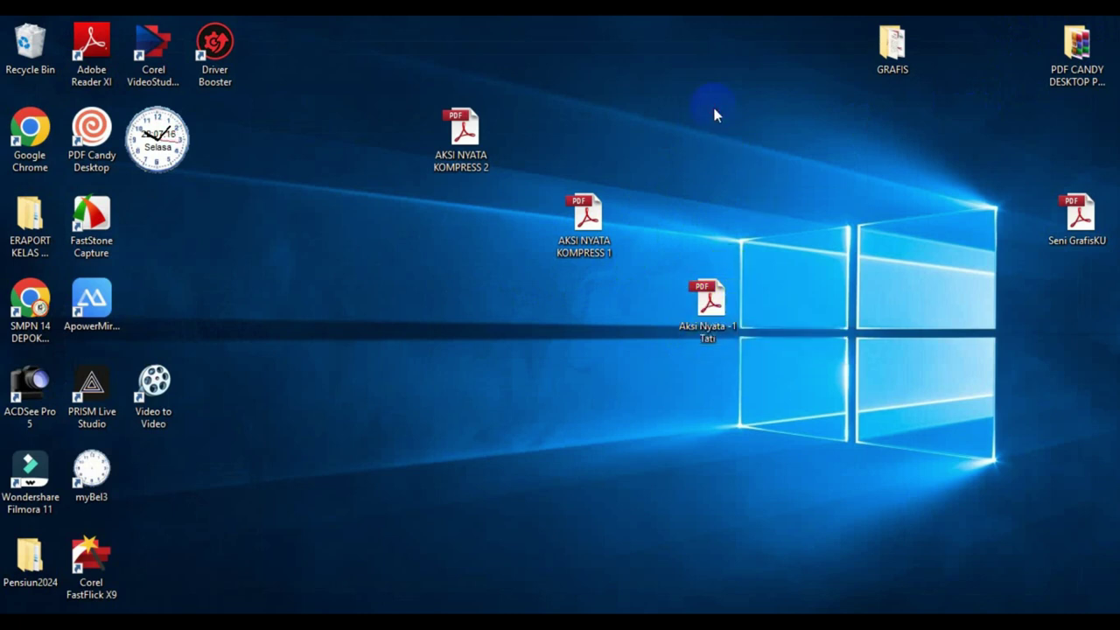
Step: Launch PDF Candy Desktop and load the original Aksi Nyata -1 PDF into the PDF ke JPG tool
double_click(99, 131)
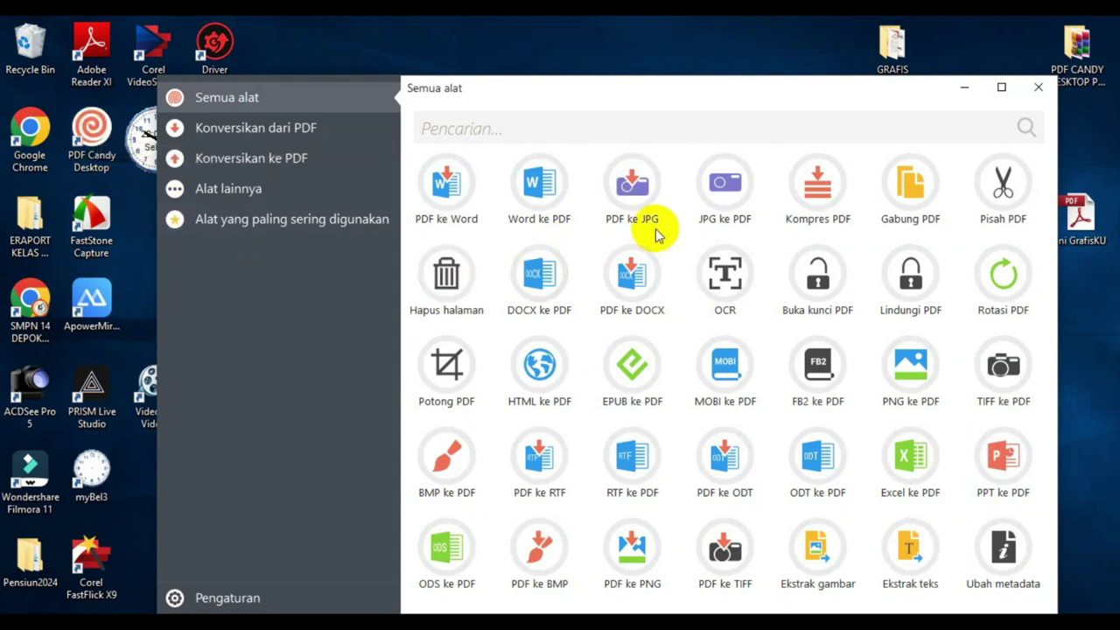
left_click(632, 186)
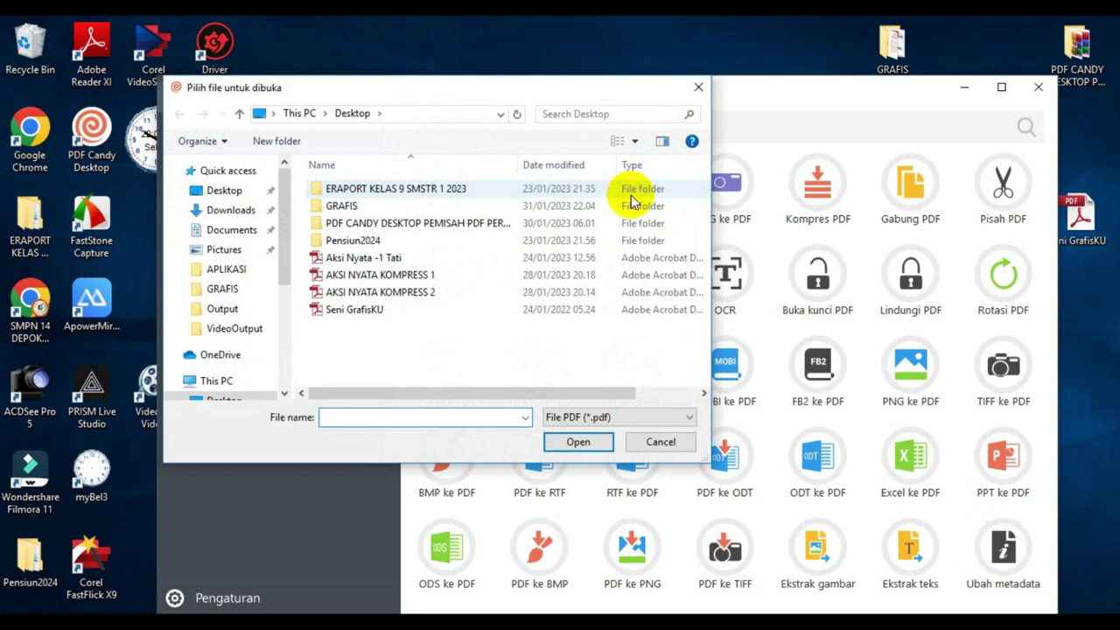
left_click(355, 259)
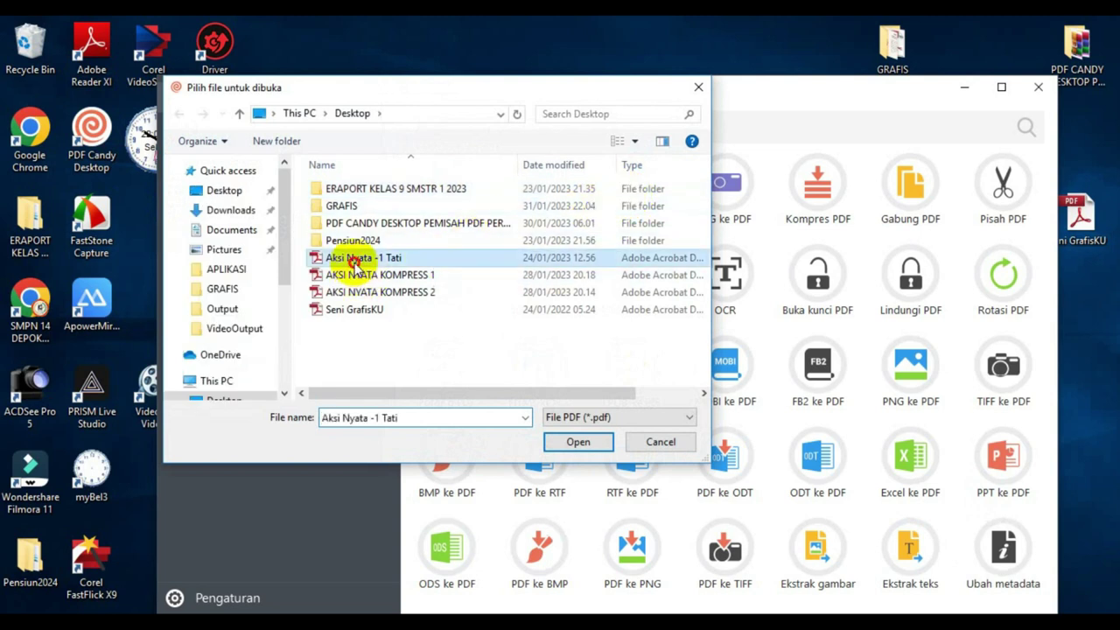
left_click(577, 441)
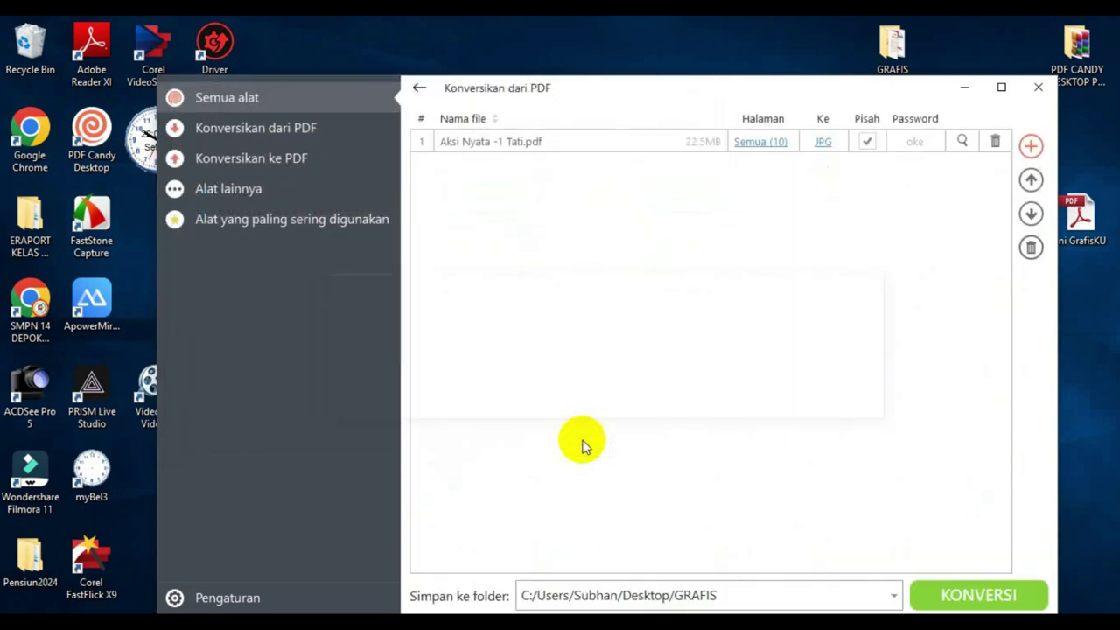
Step: Shift the converter window aside and create a new desktop folder named HASIL JPG
left_click_drag(707, 93, 539, 70)
right_click(972, 392)
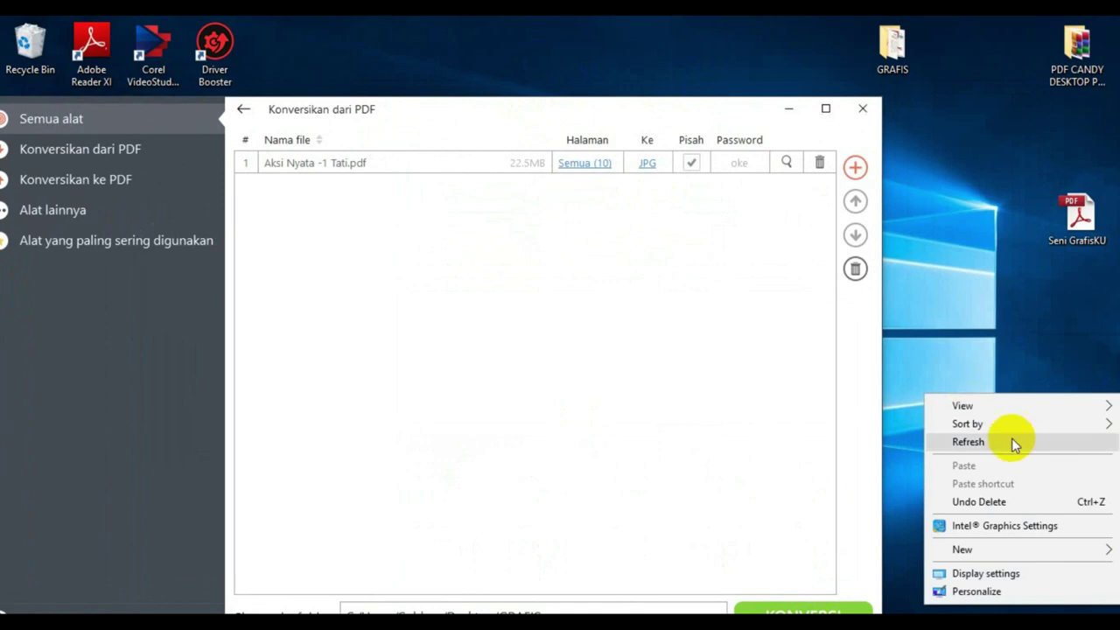
mouse_move(993, 556)
left_click(786, 262)
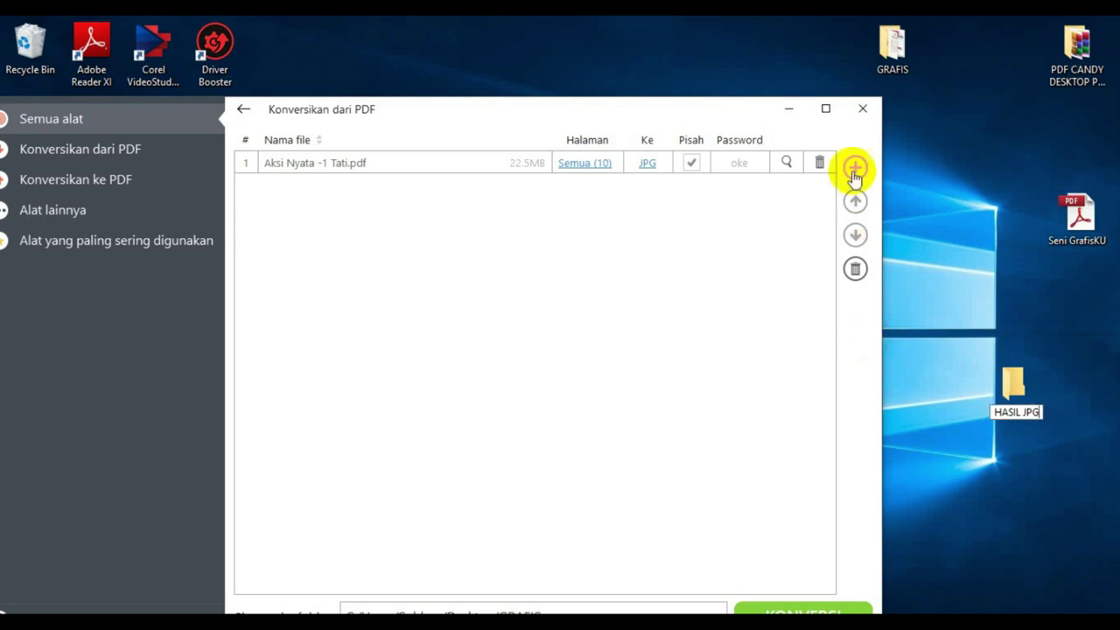
Step: Set the conversion's output folder to HASIL JPG on the desktop
left_click_drag(496, 107, 530, 50)
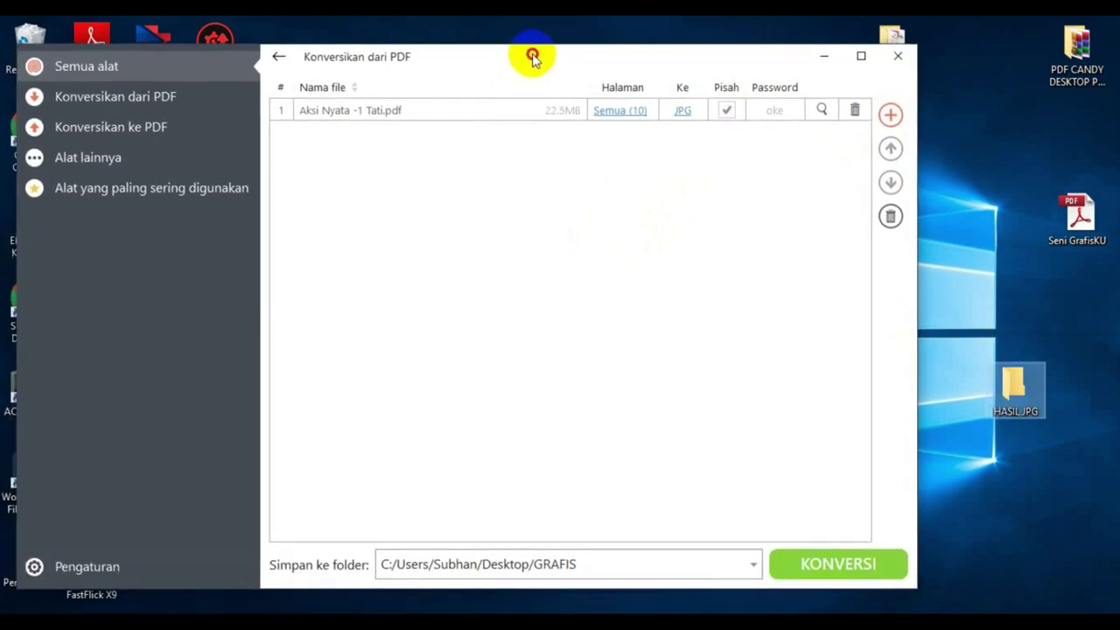
left_click(645, 564)
left_click(413, 537)
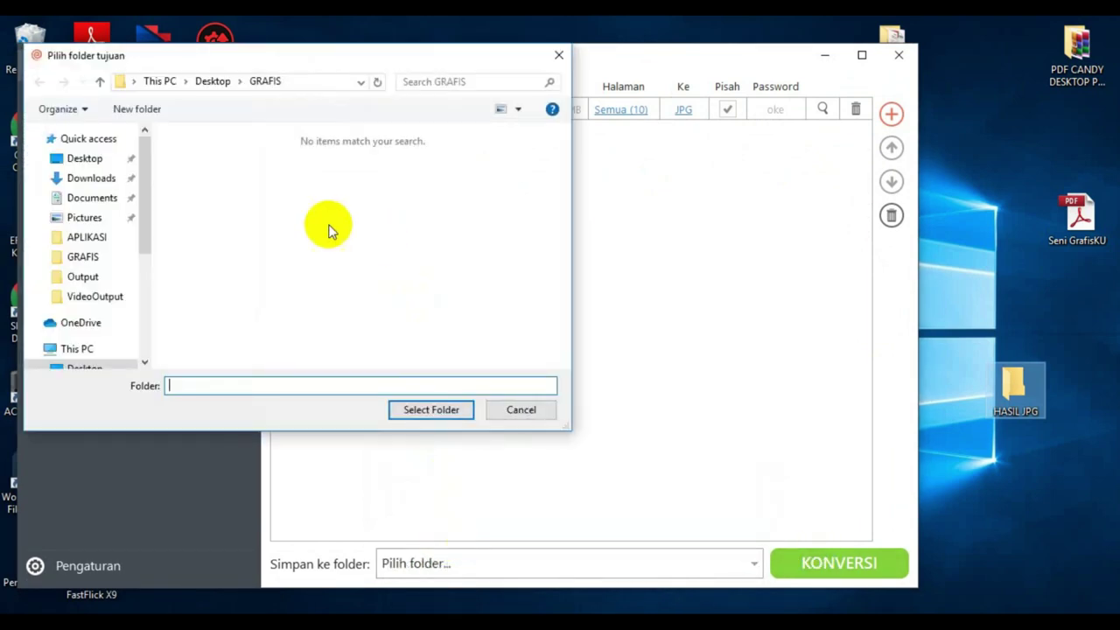
left_click(93, 163)
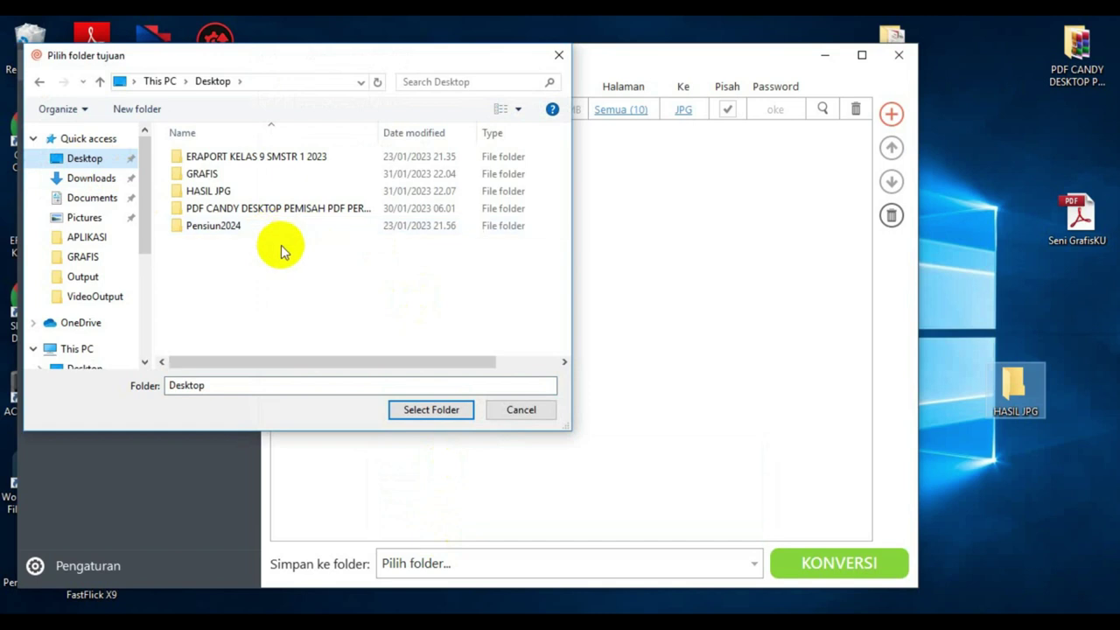
left_click(227, 198)
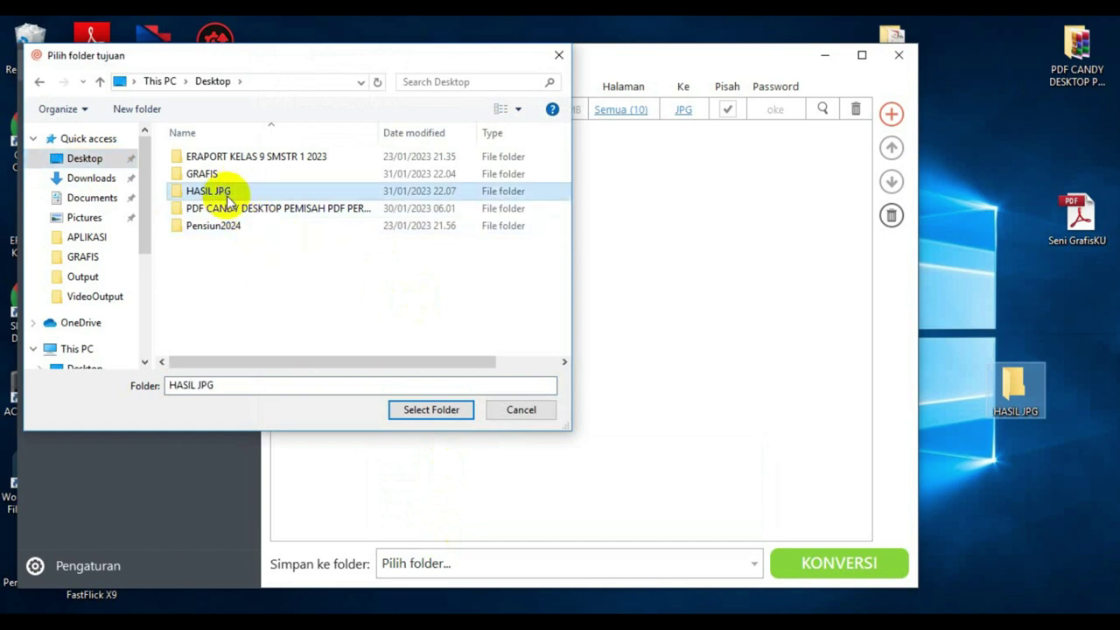
left_click(446, 416)
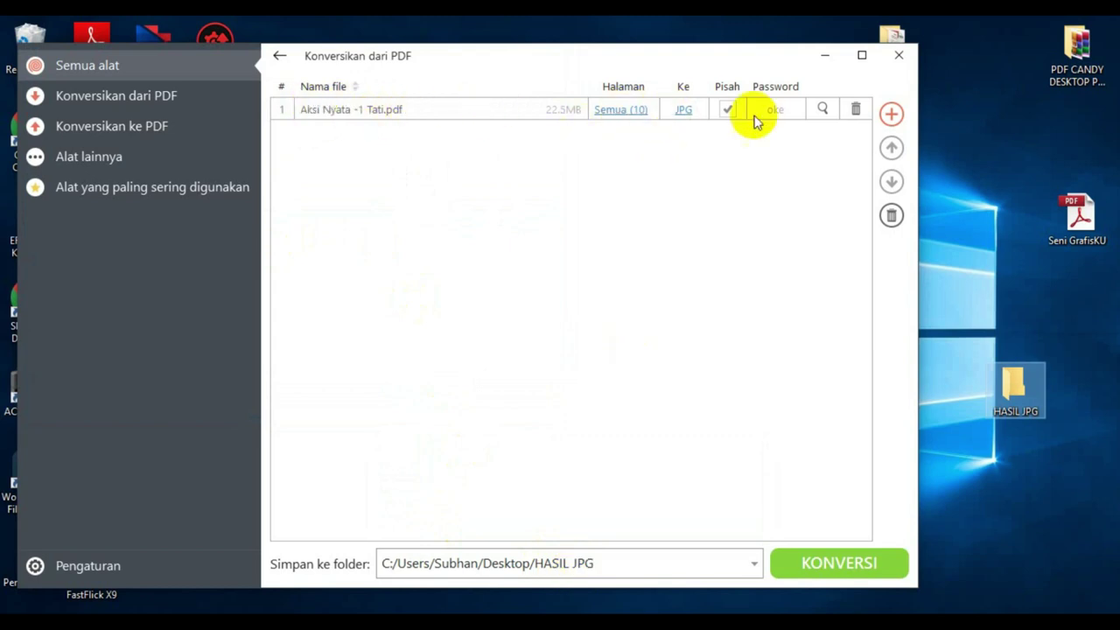
Step: Convert all pages of the loaded PDF to separate JPG images and dismiss the completion dialog
left_click_drag(469, 55, 507, 45)
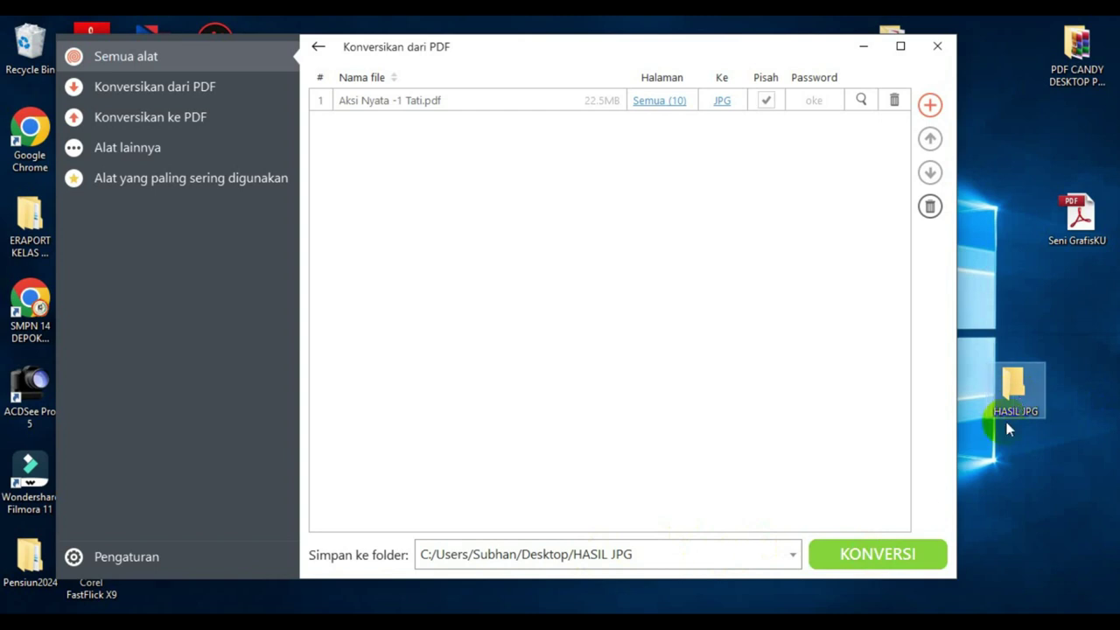
left_click(866, 556)
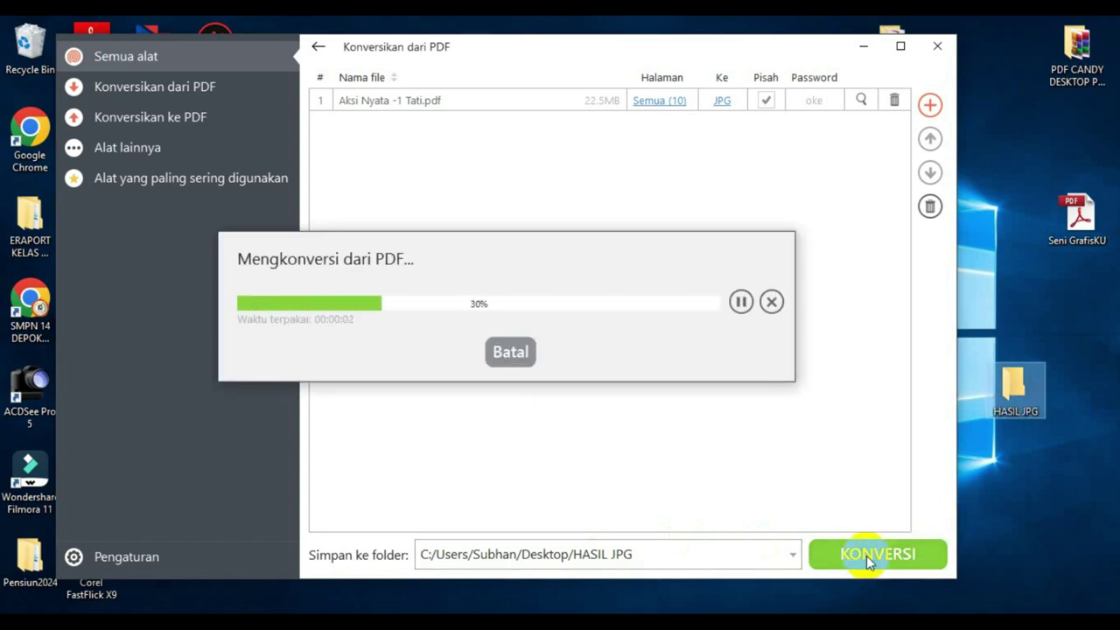
left_click(649, 264)
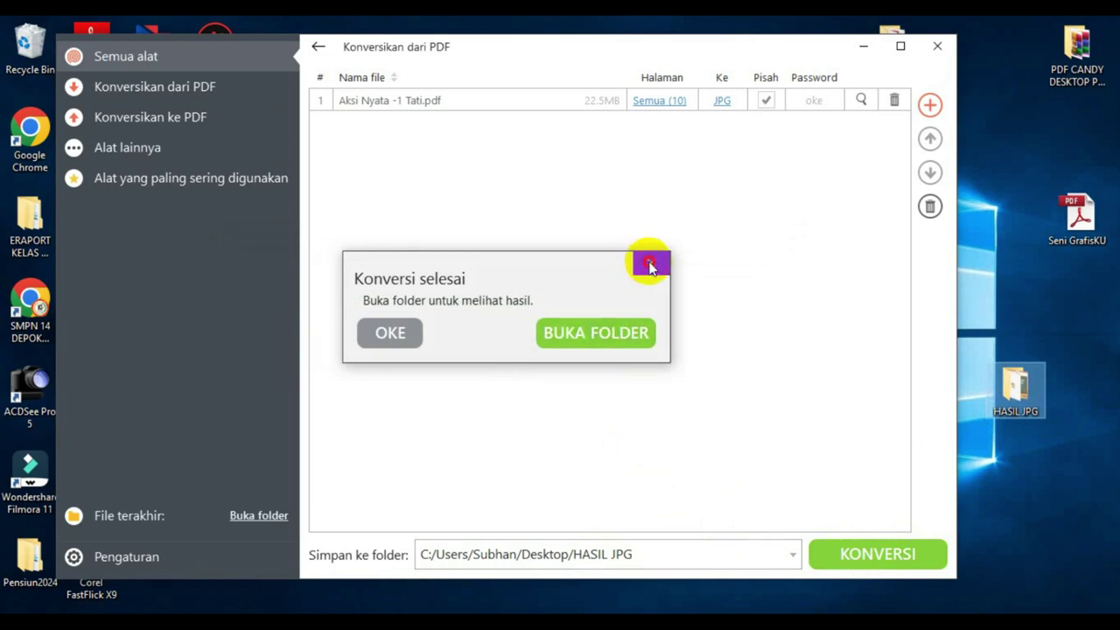
Step: Look over the converted images in the HASIL JPG folder, and close the folder and the converter
double_click(1017, 389)
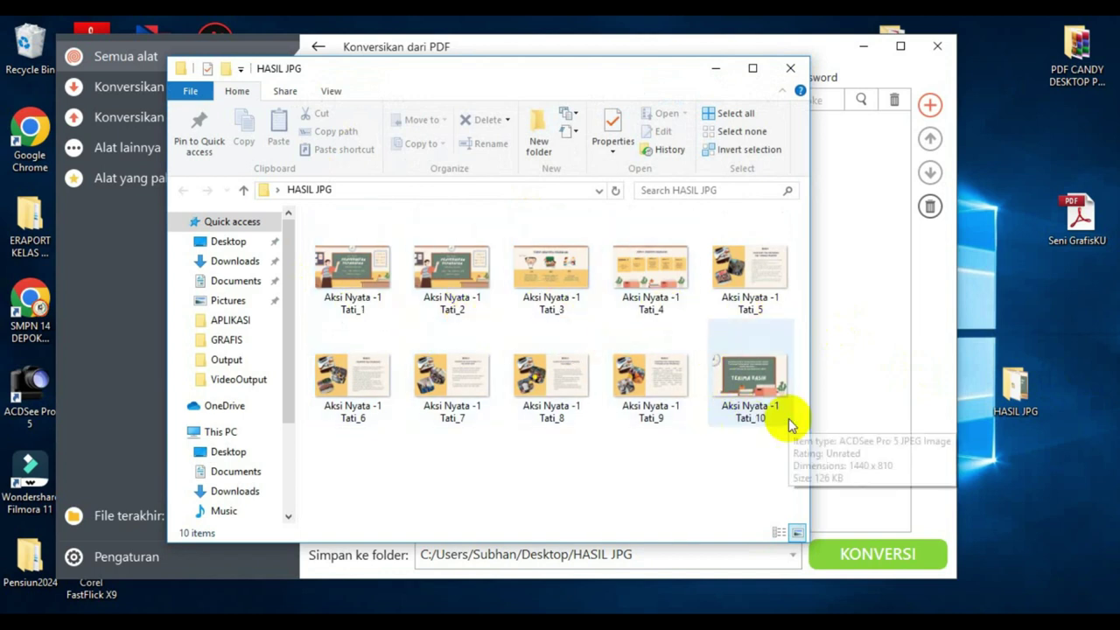
left_click(789, 67)
left_click(937, 46)
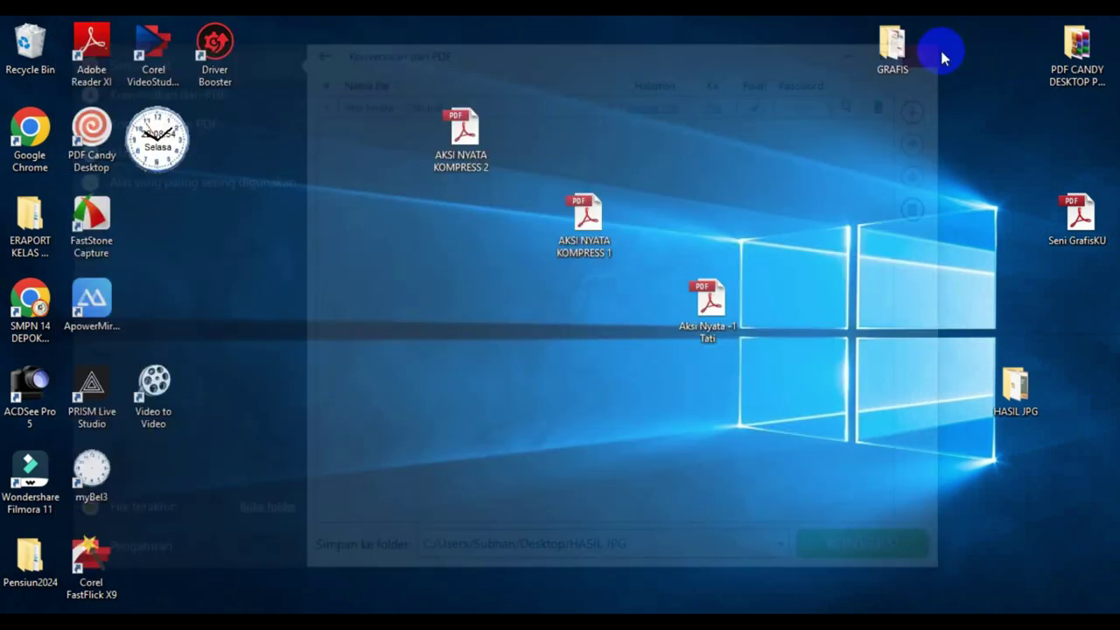
Step: Move the original Aksi Nyata -1 PDF up level with AKSI NYATA KOMPRESS 2 on the desktop
left_click(706, 315)
left_click_drag(706, 319, 706, 149)
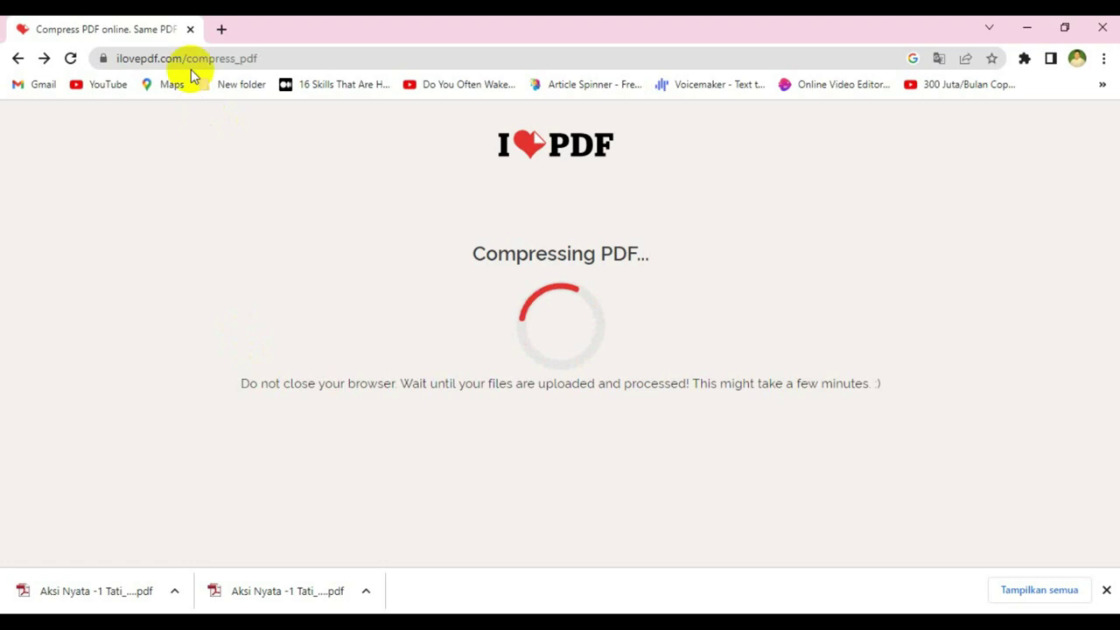
Step: Search Google for "pdf ke jpg ilovepdf" and open iLovePDF's Indonesian PDF ke JPG converter
left_click(18, 57)
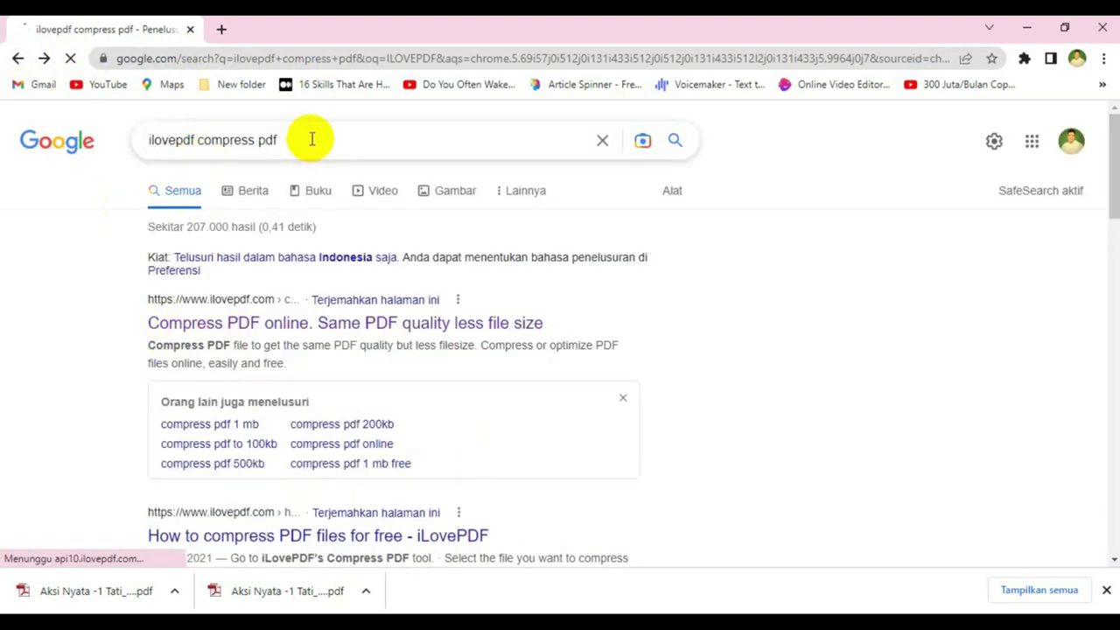
left_click_drag(310, 138, 144, 146)
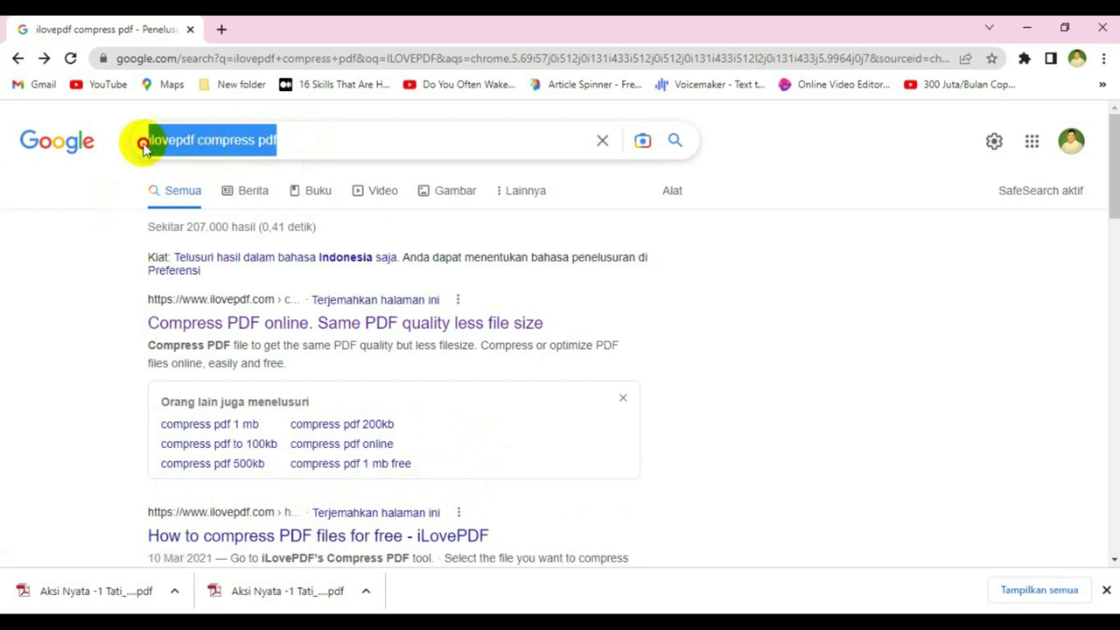
type("P")
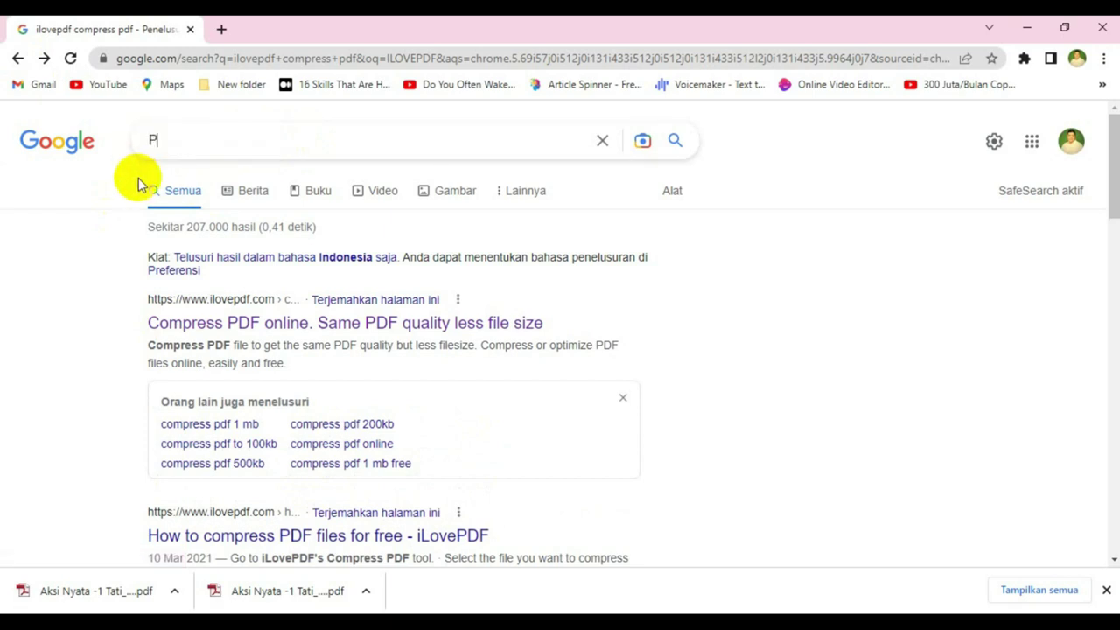
type("DF K")
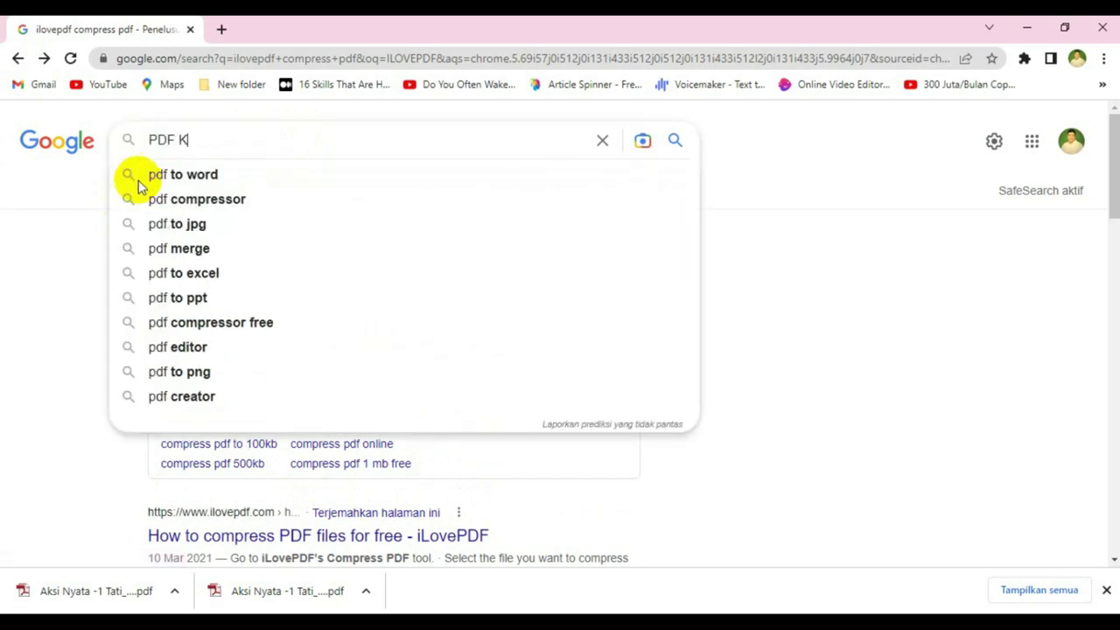
type("E J")
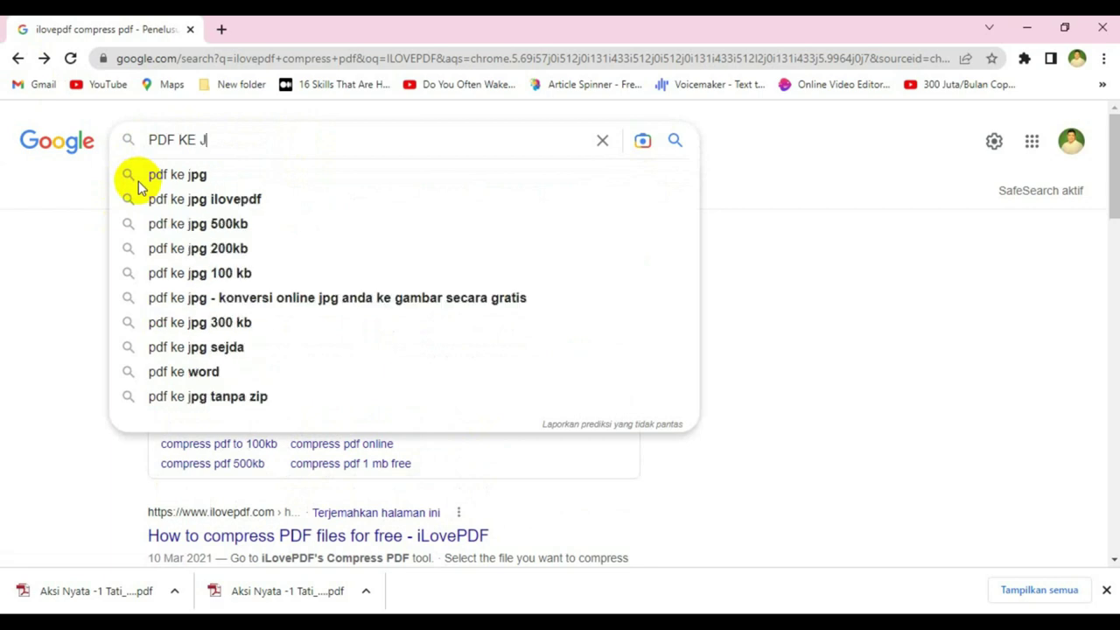
type("PG")
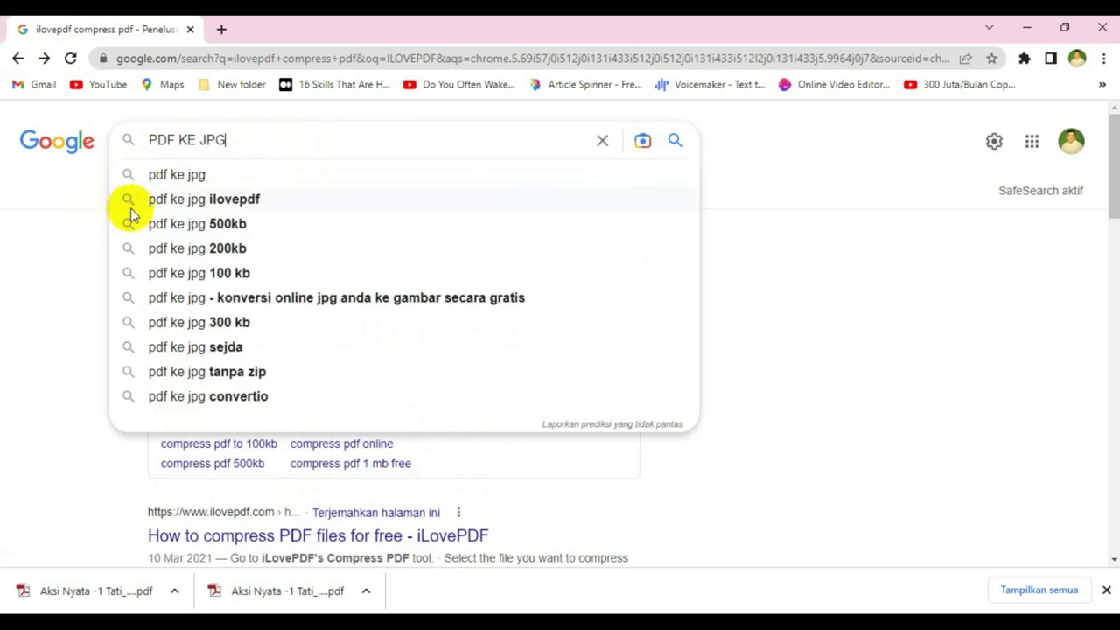
left_click(229, 208)
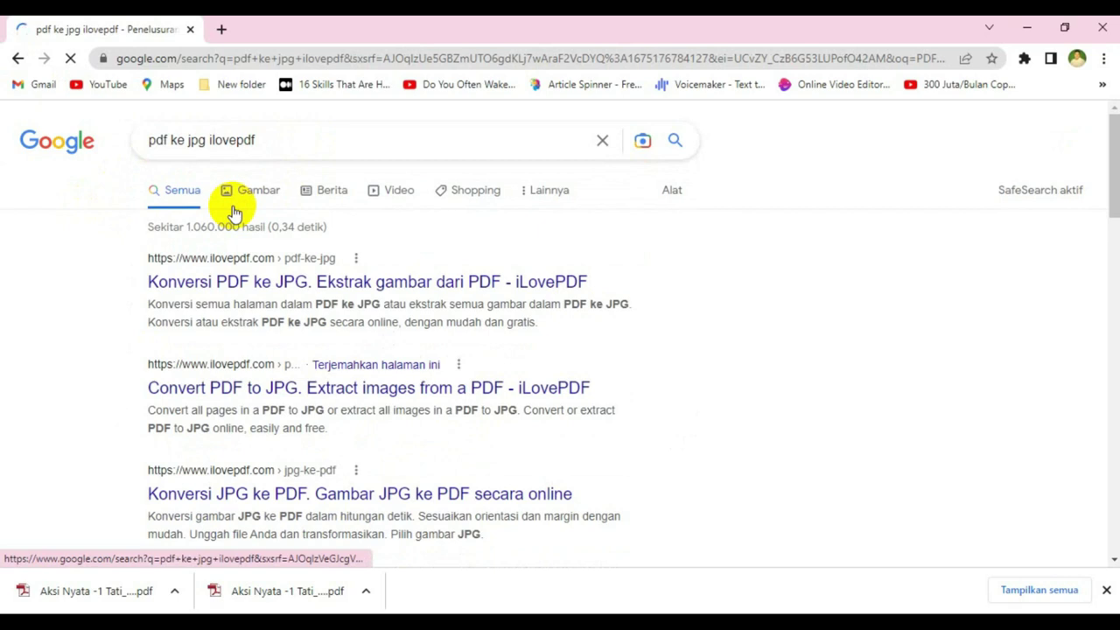
left_click(244, 284)
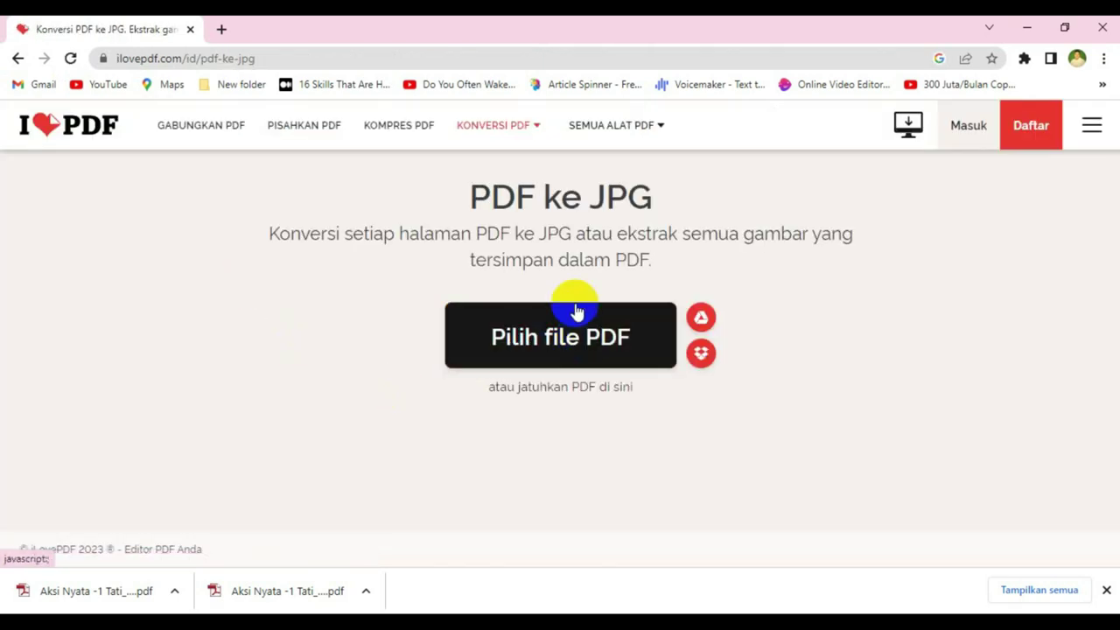
Step: Upload the original Aksi Nyata -1 PDF from the desktop and start converting every page to JPG
left_click(562, 343)
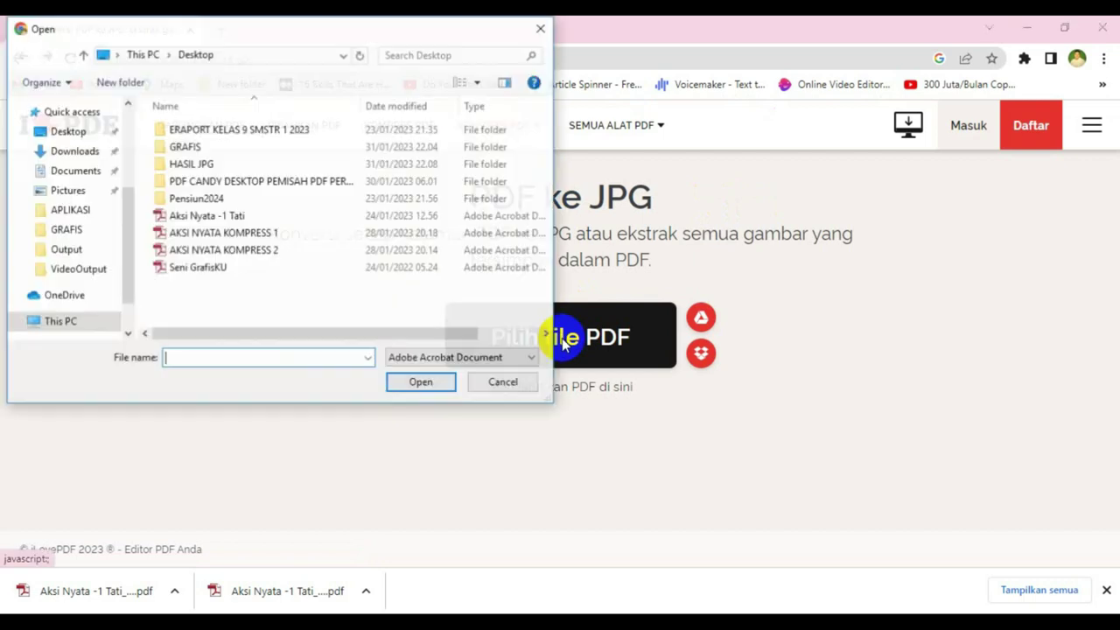
left_click(194, 218)
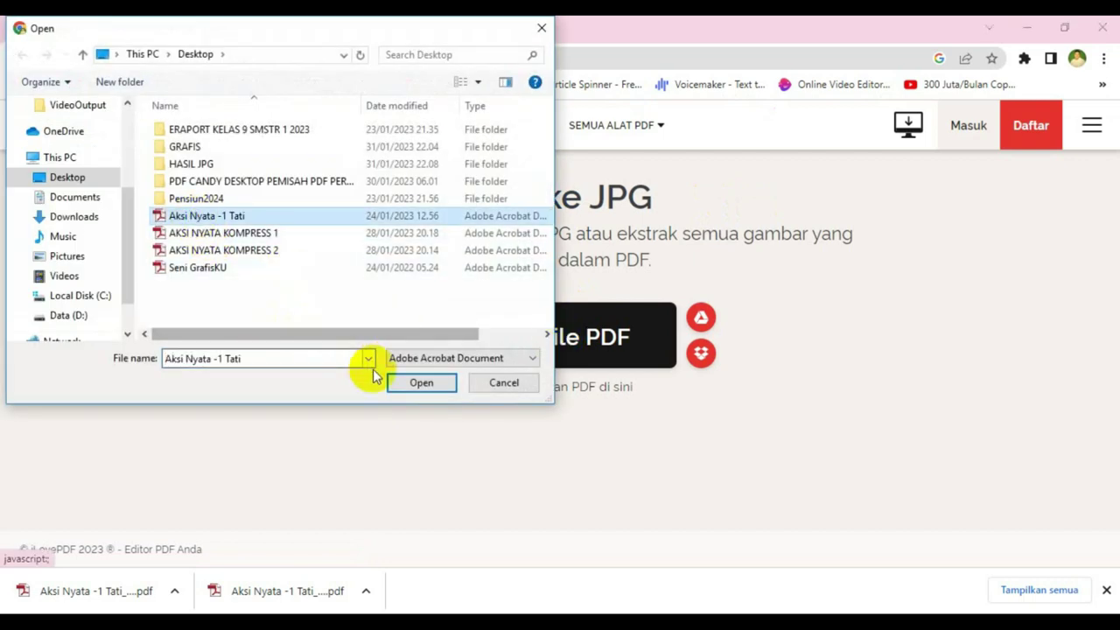
left_click(423, 383)
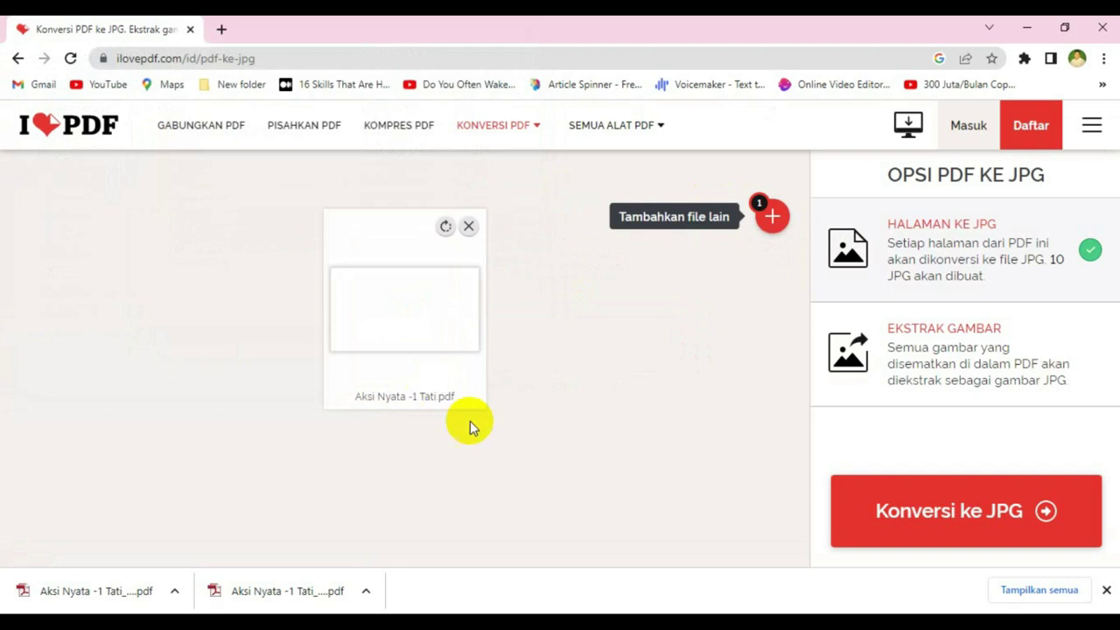
left_click(962, 531)
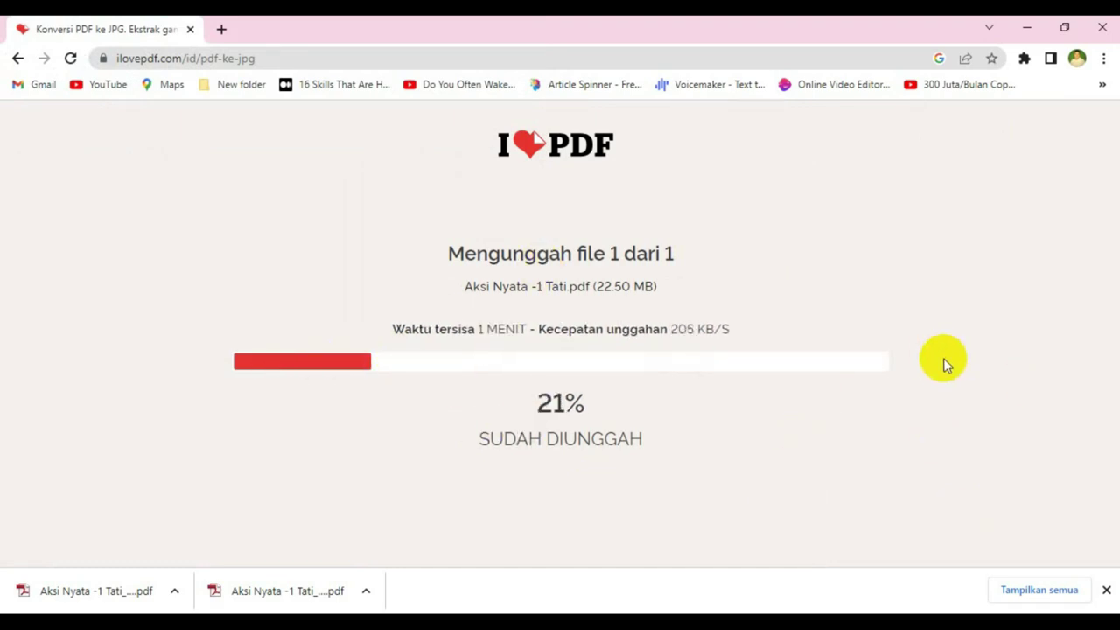
Step: Minimize the browser, look over the page images in the HASIL JPG folder on the desktop, and close the folder
left_click(1028, 32)
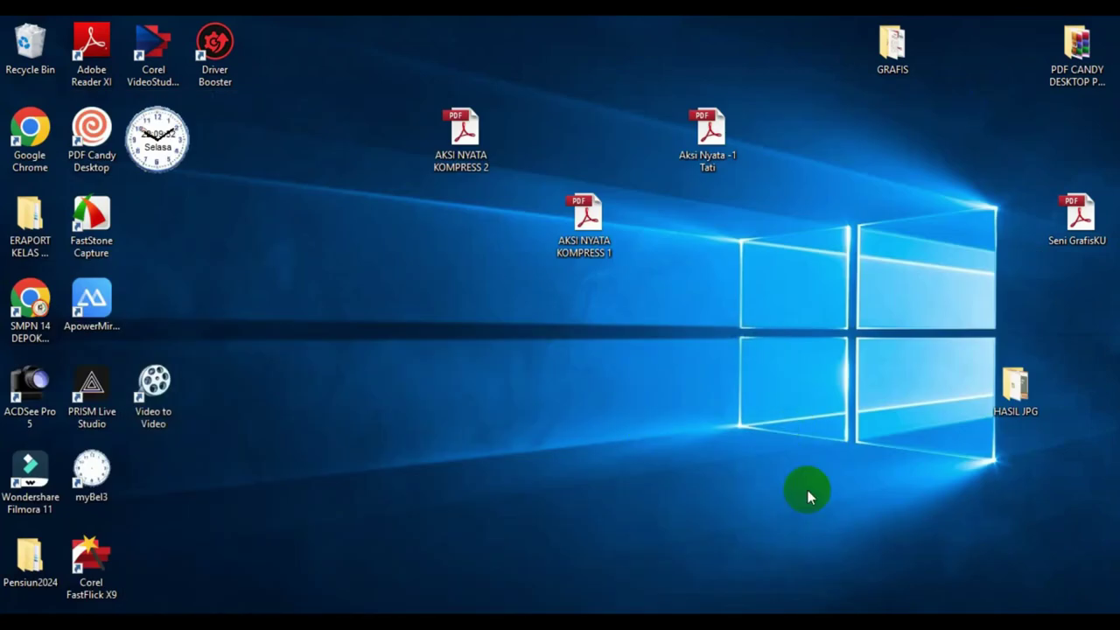
double_click(1015, 387)
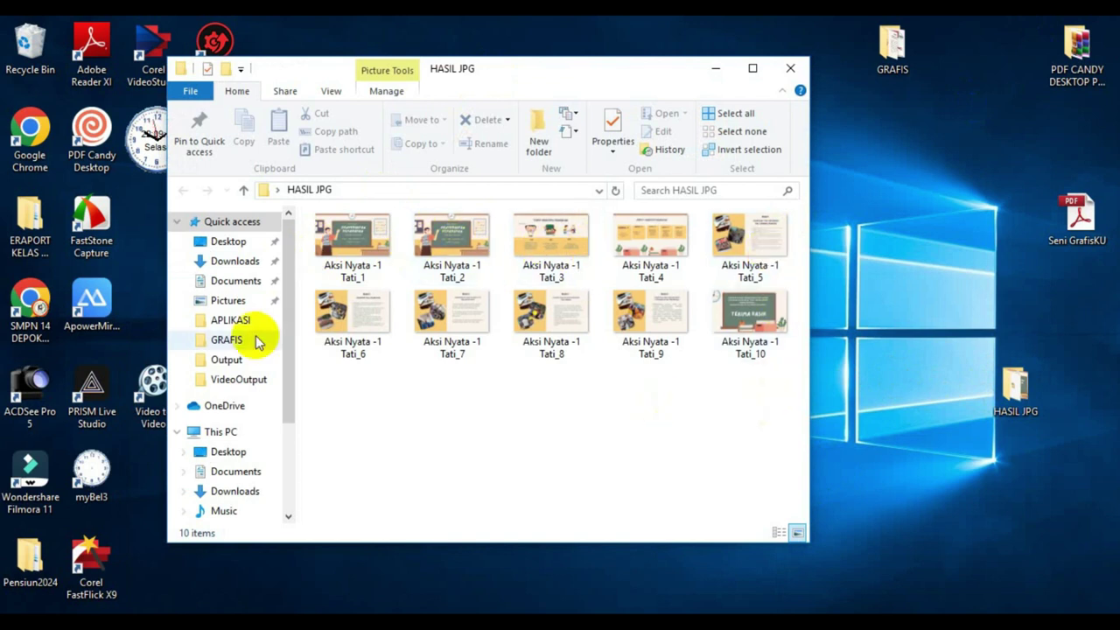
left_click(790, 72)
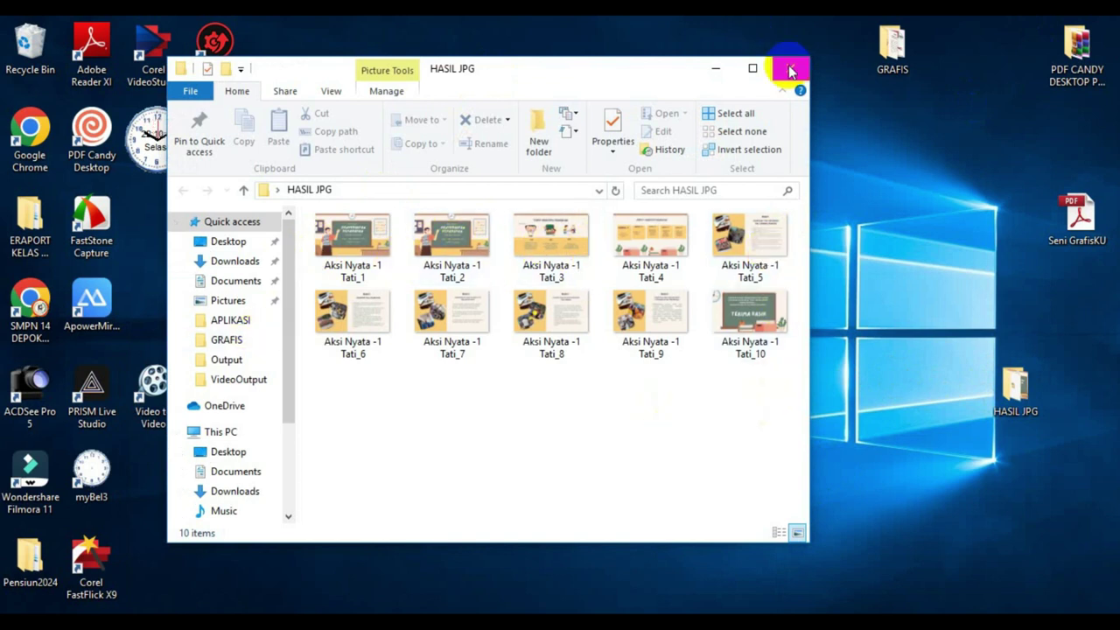
left_click(790, 72)
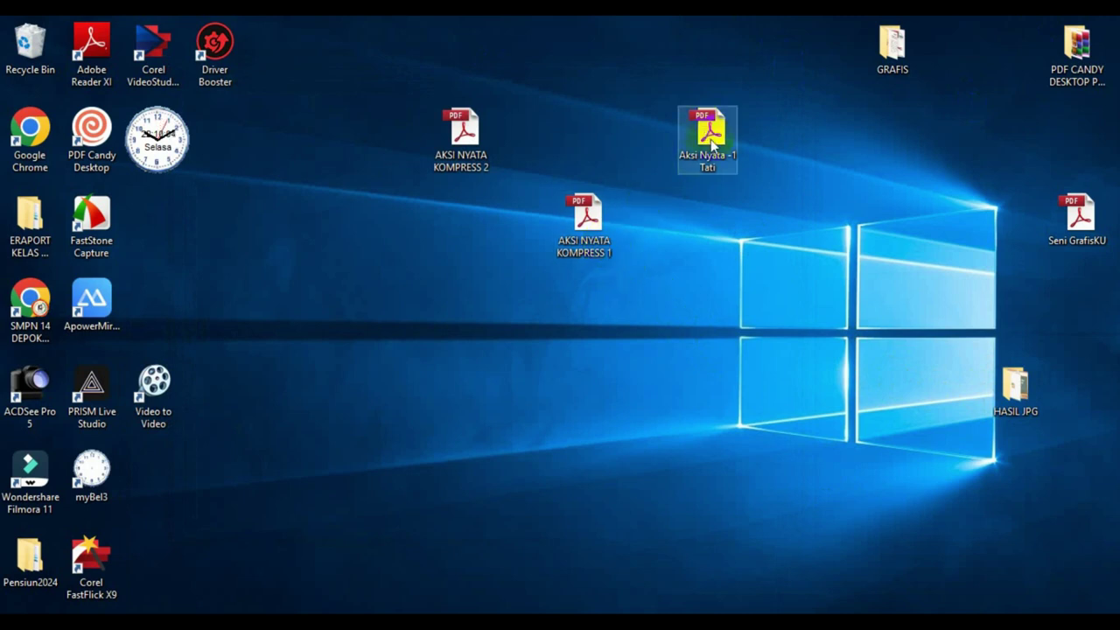
Step: Move the original Aksi Nyata -1 PDF below AKSI NYATA KOMPRESS 1 on the desktop, and reopen and reposition the HASIL JPG folder window
left_click_drag(710, 142, 658, 352)
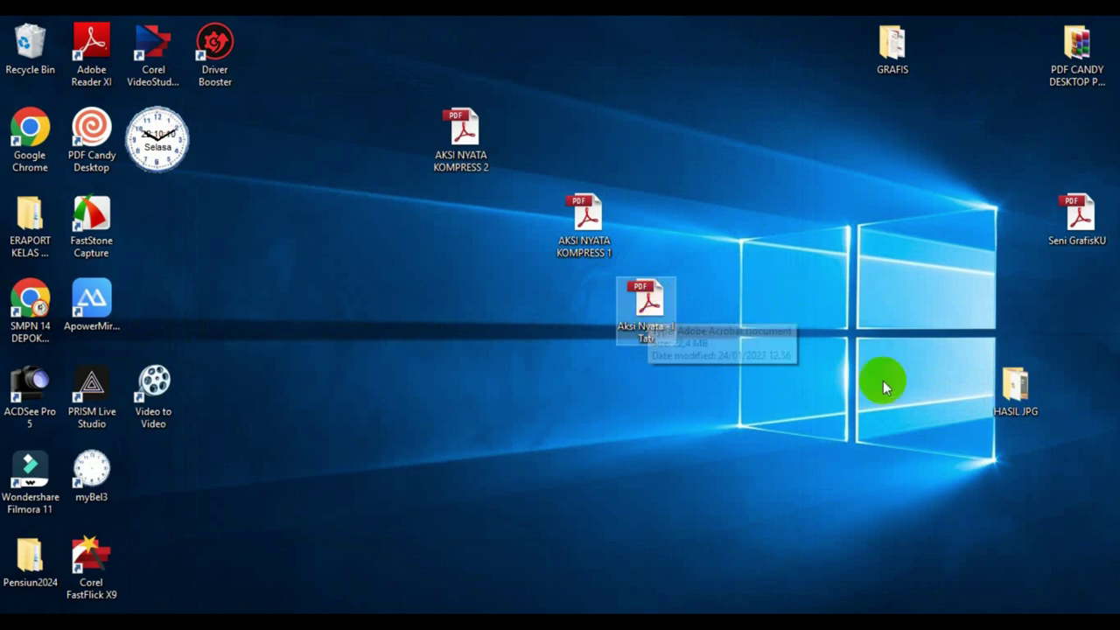
double_click(1019, 385)
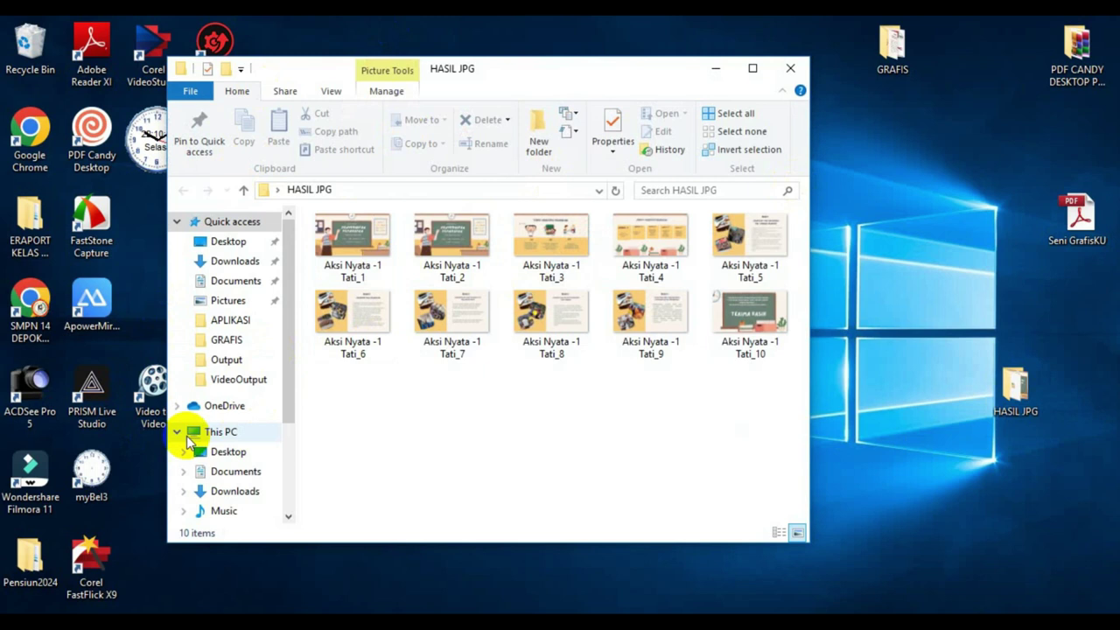
left_click(545, 81)
left_click_drag(546, 80, 577, 65)
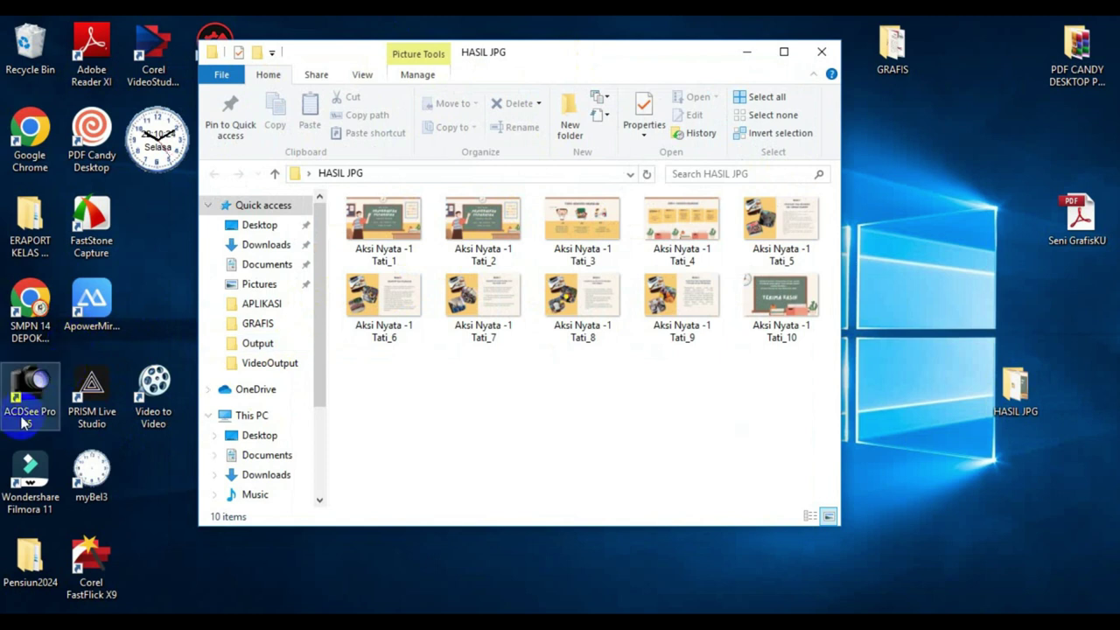
Step: Open the first page image in ACDSee Quick View and switch to the Manage view of the HASIL JPG folder
left_click(389, 221)
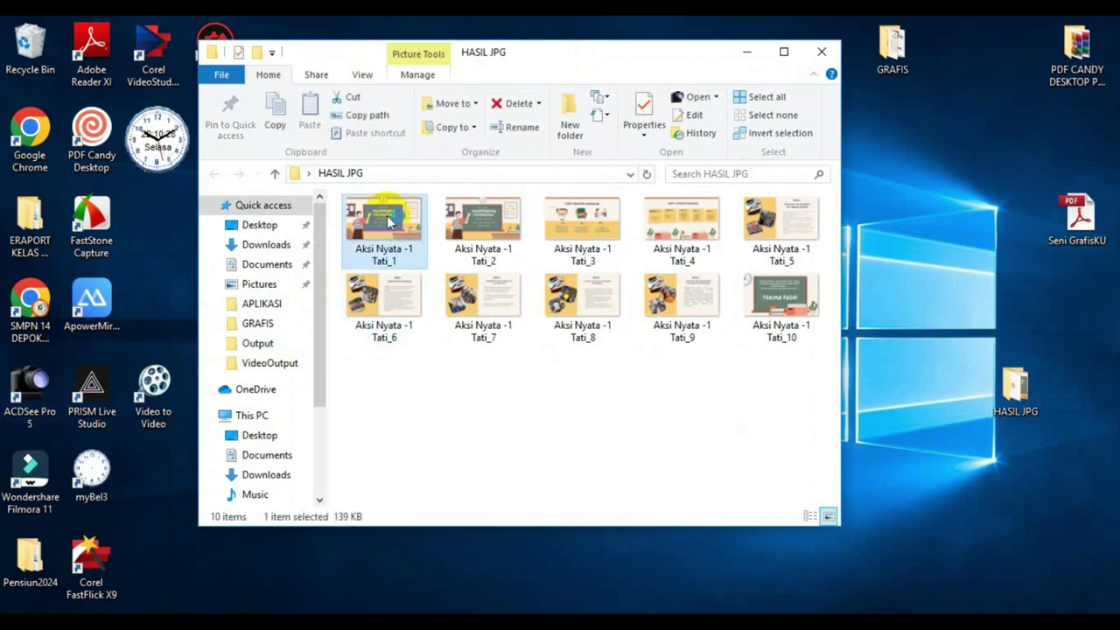
double_click(389, 219)
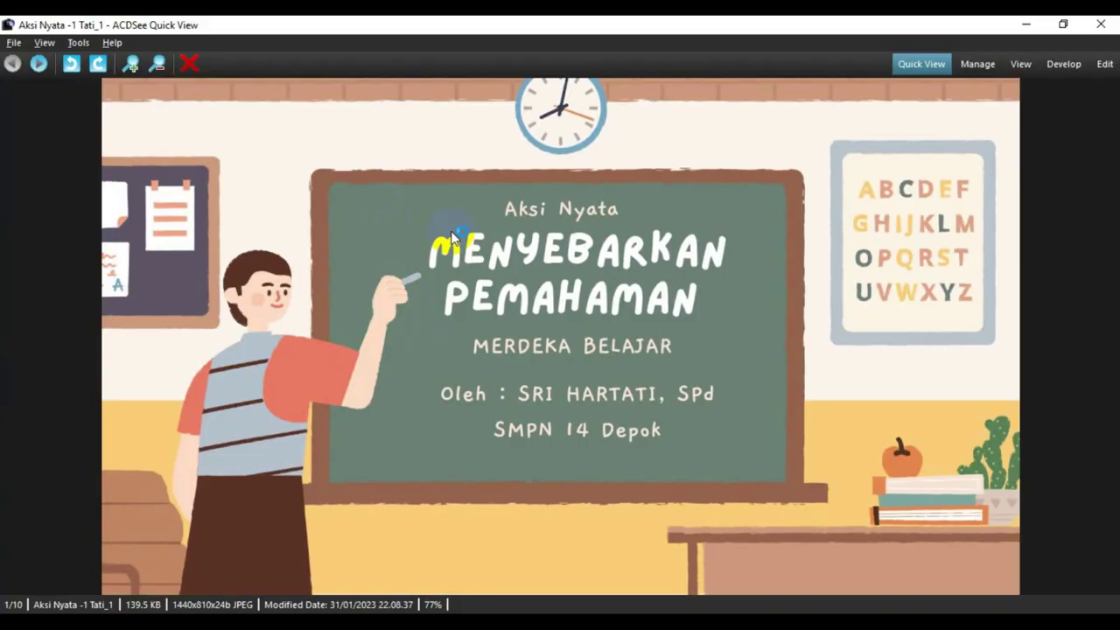
key("Escape")
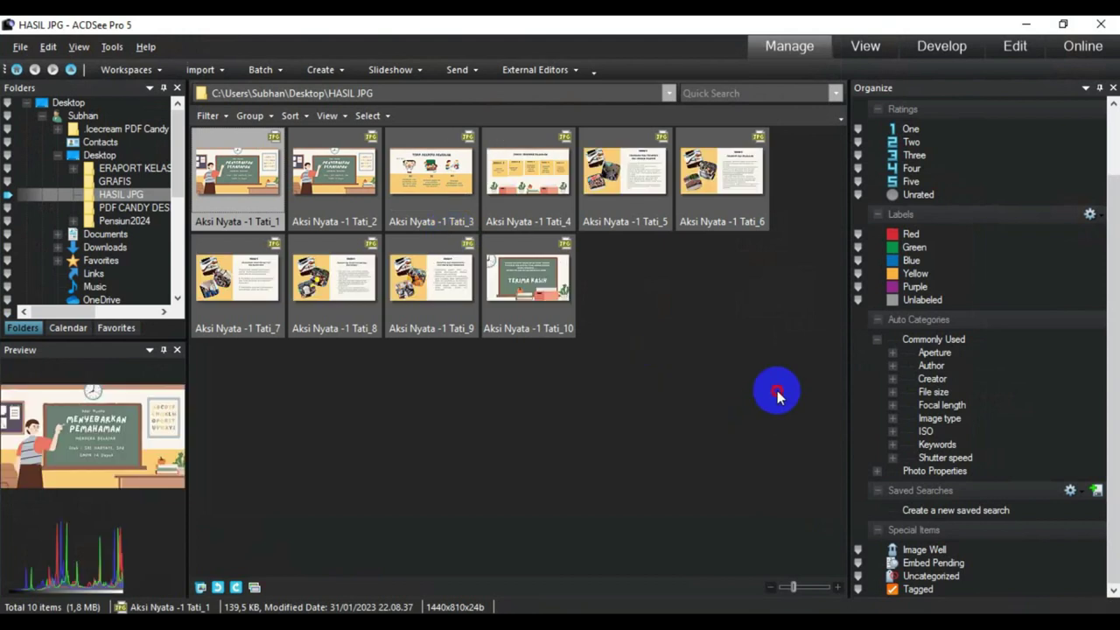
Step: Create a PDF from all ten images, saved as images.pdf on the desktop with full screen mode enabled, and close ACDSee and the folder
left_click_drag(800, 395, 184, 127)
left_click(344, 75)
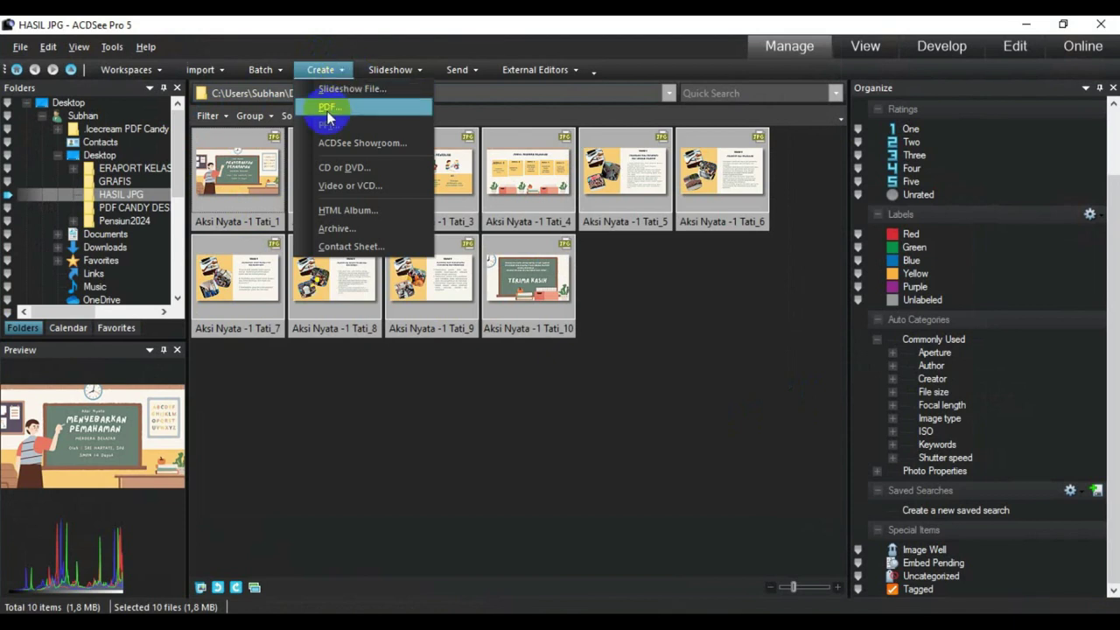
left_click(332, 108)
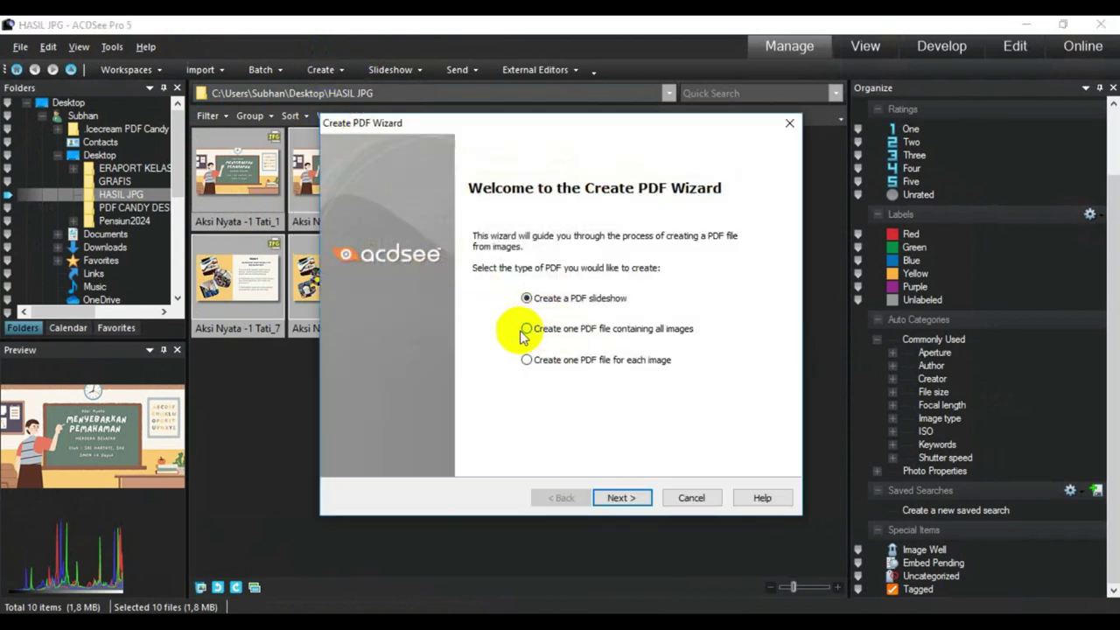
left_click(633, 497)
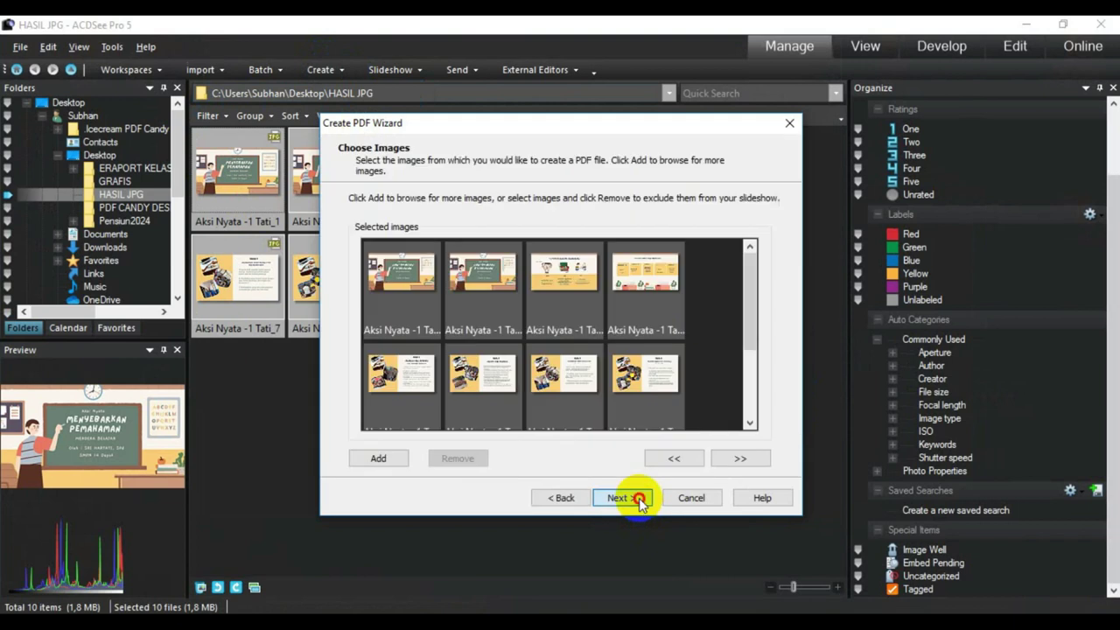
left_click(639, 501)
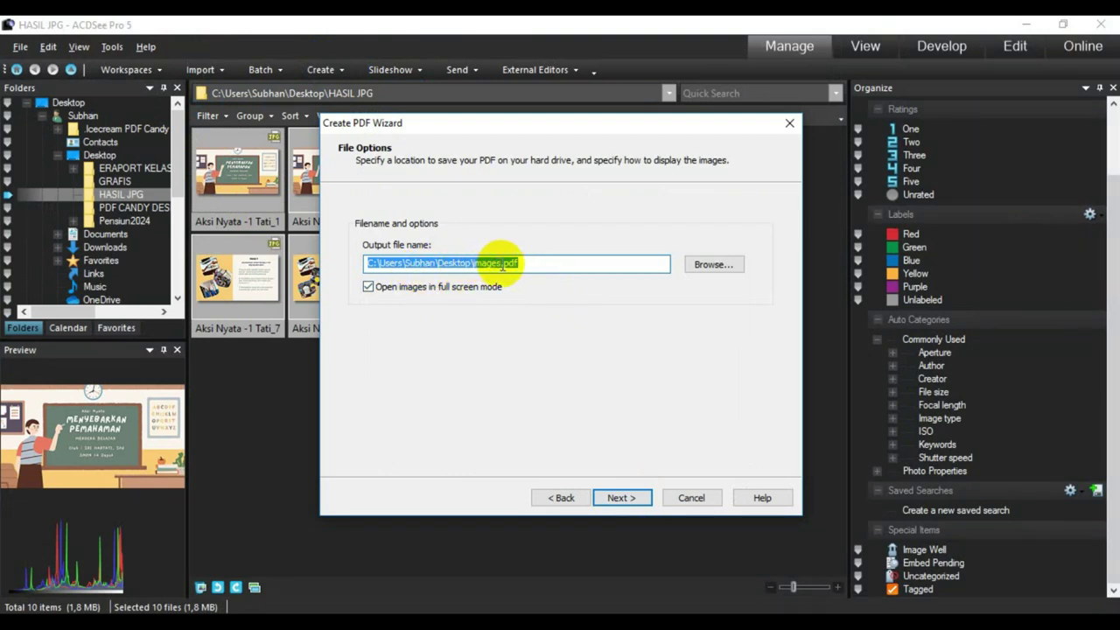
left_click(633, 497)
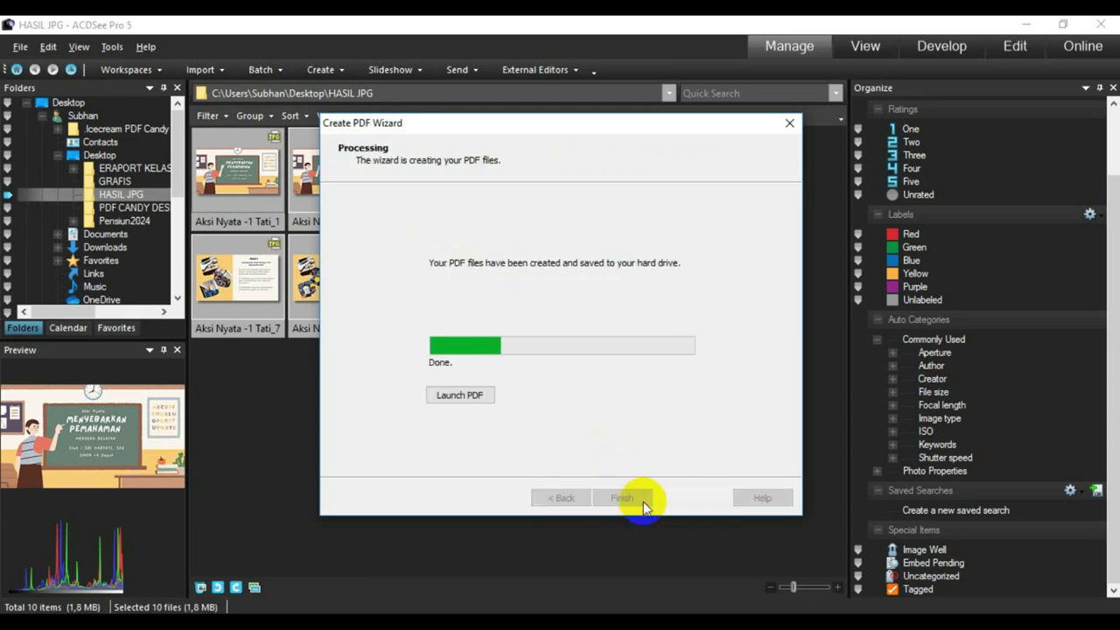
left_click(644, 503)
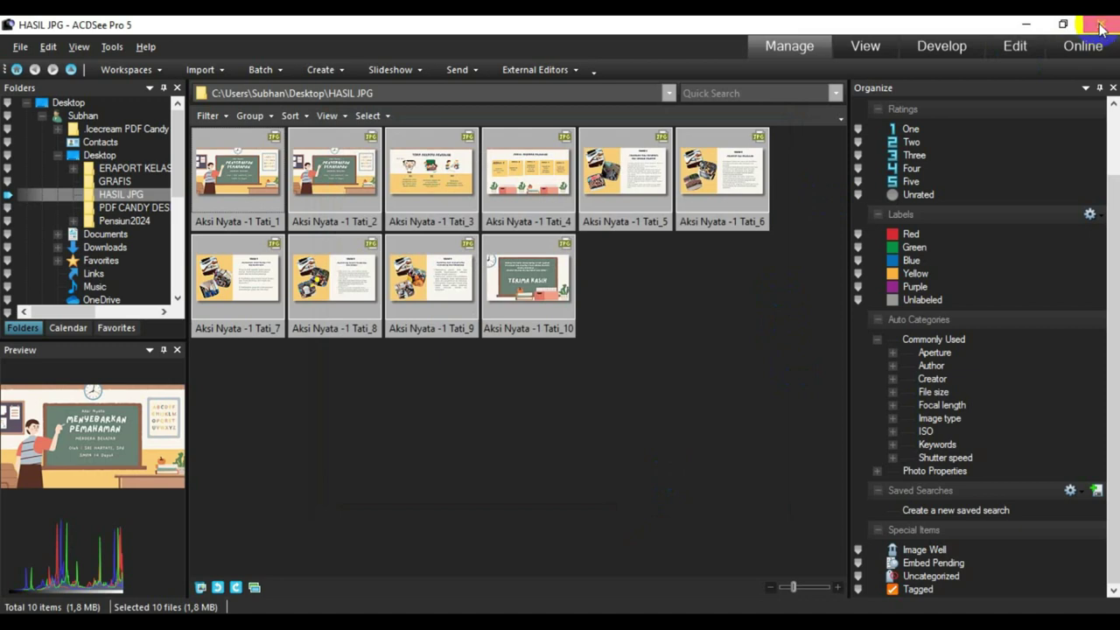
left_click(1099, 29)
left_click(811, 55)
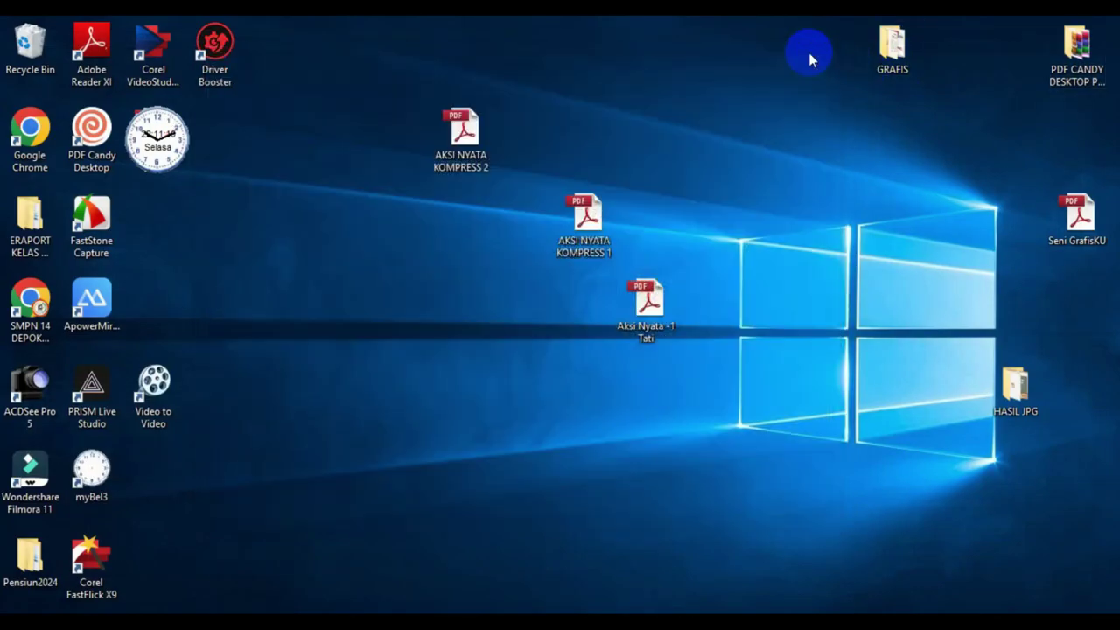
Step: Open images.pdf in full screen, page through to the Modul 1 page, and close the document
mouse_move(376, 396)
left_mouse_down()
mouse_move(920, 535)
mouse_move(380, 404)
left_mouse_up()
left_click(380, 403)
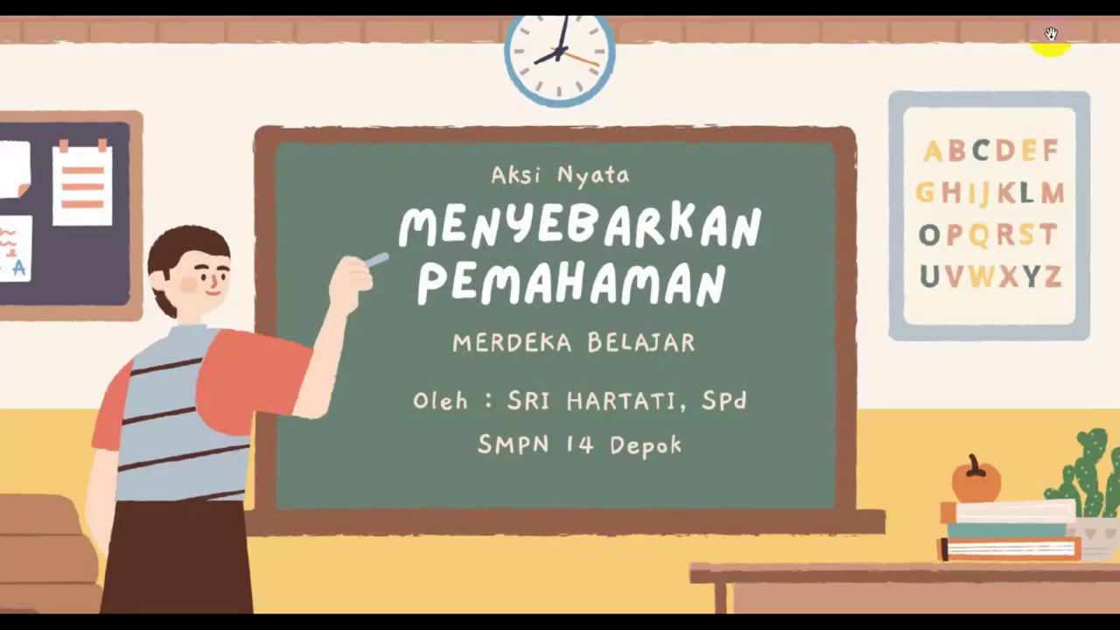
left_click(969, 91)
left_click(1056, 42)
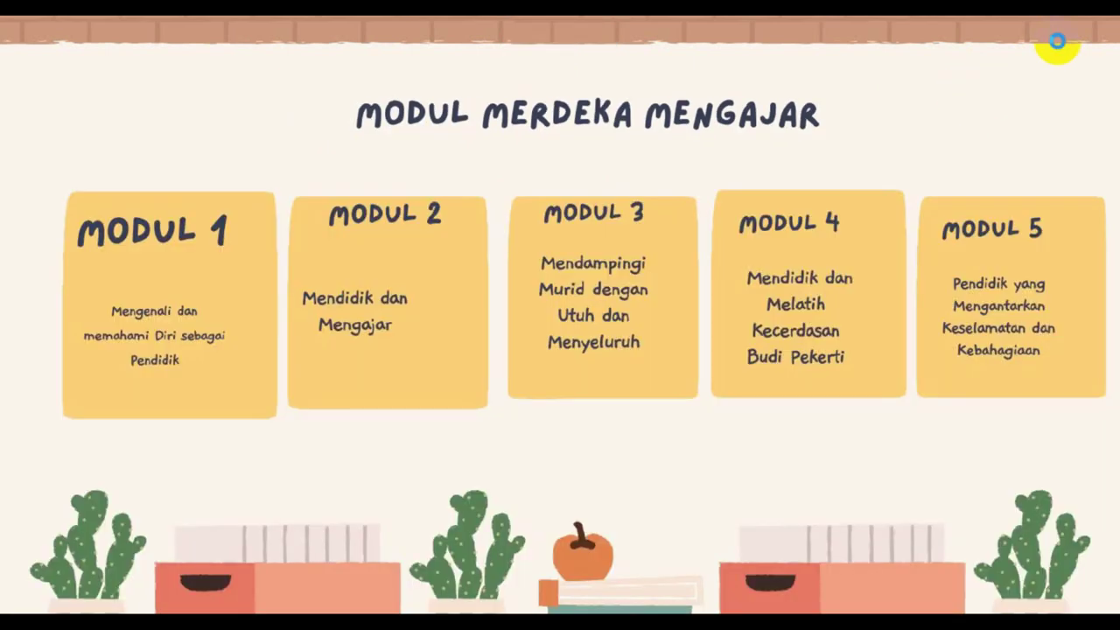
left_click(1056, 41)
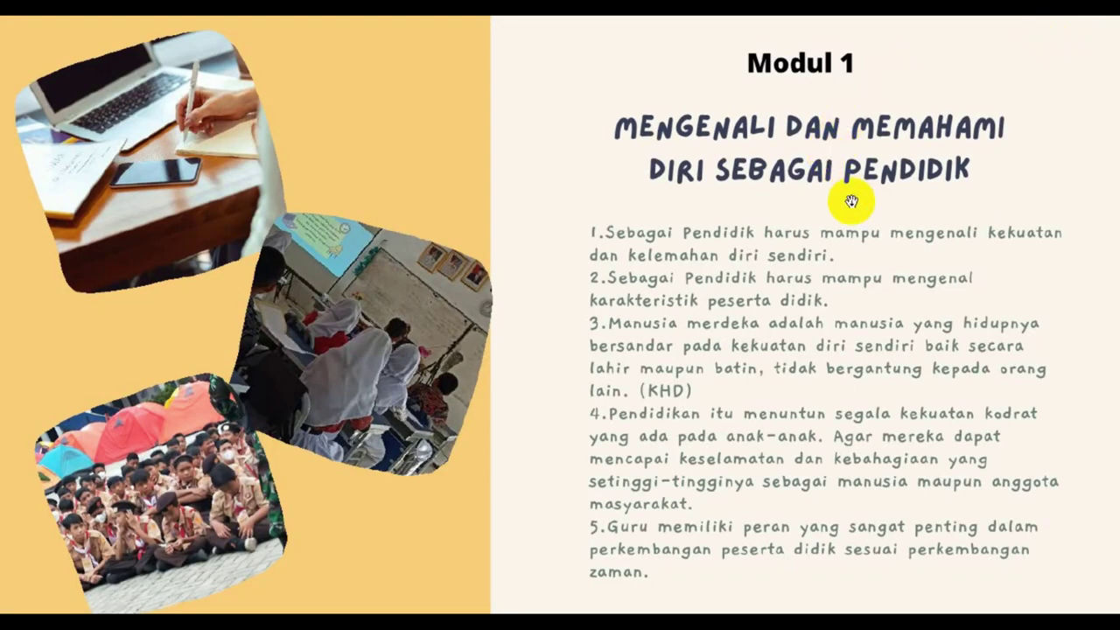
key("Escape")
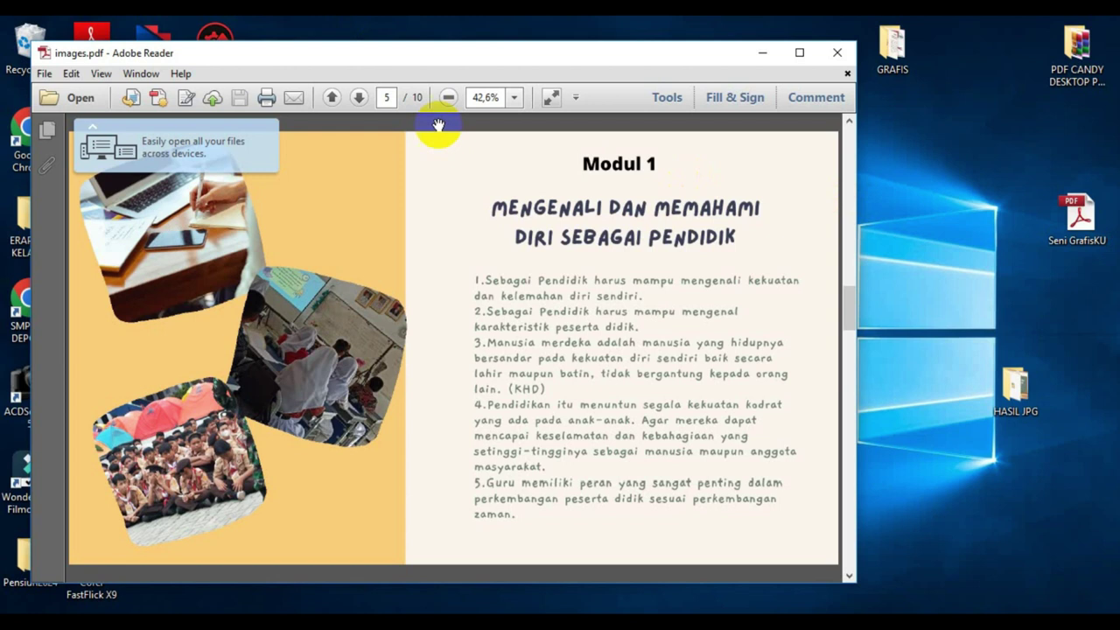
left_click(837, 53)
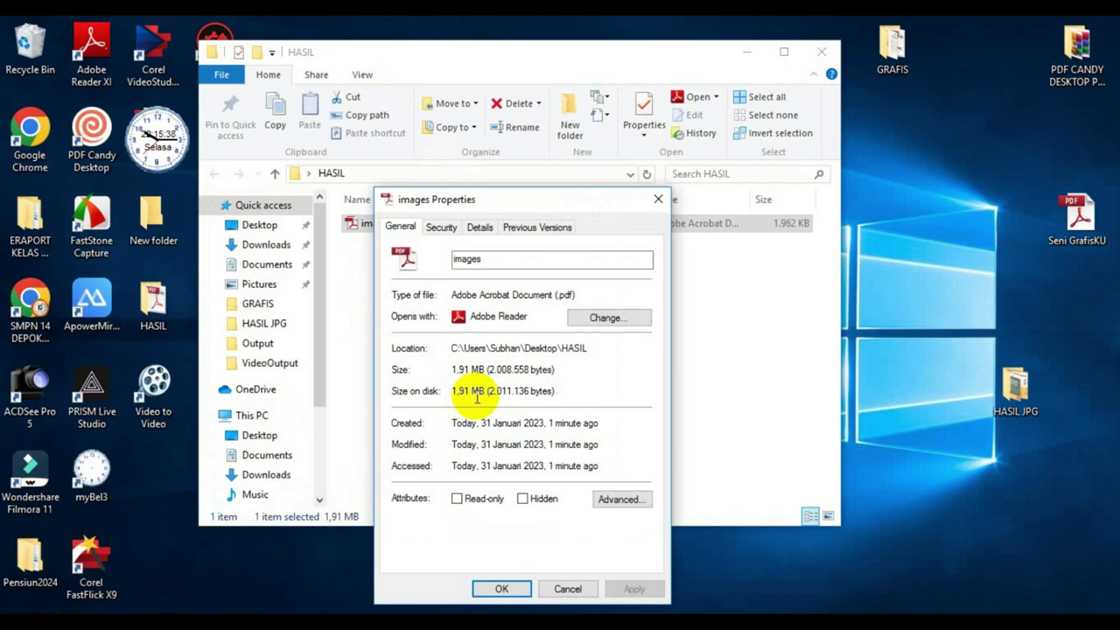
Step: Check the size of images.pdf in its properties, and close the dialog and the HASIL folder
left_click(657, 199)
left_click(822, 52)
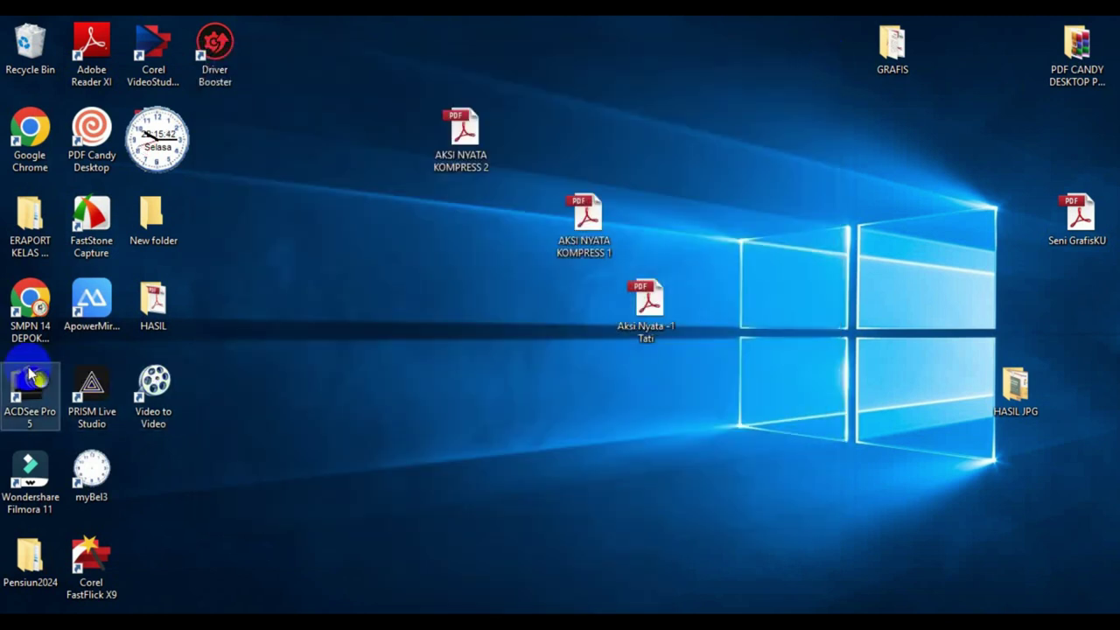
Step: Move the ACDSee Pro 5 shortcut to the empty desktop area between the HASIL folder and the Aksi Nyata PDF
left_click_drag(32, 387, 413, 338)
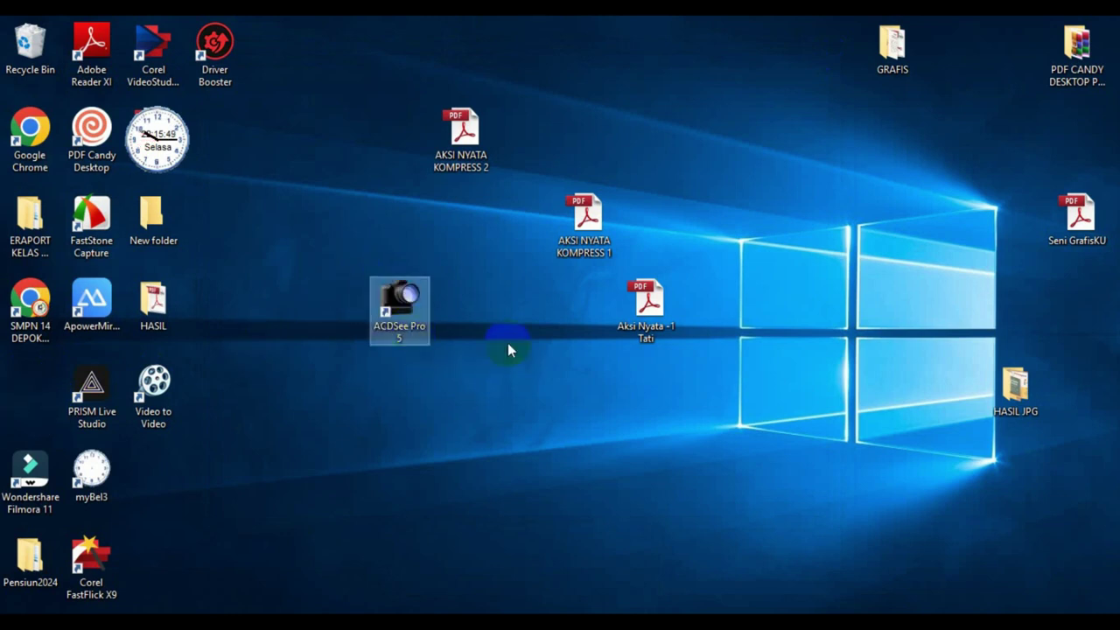
Step: Create a blank presentation in PowerPoint and delete the title and subtitle placeholders from its first slide
key("super")
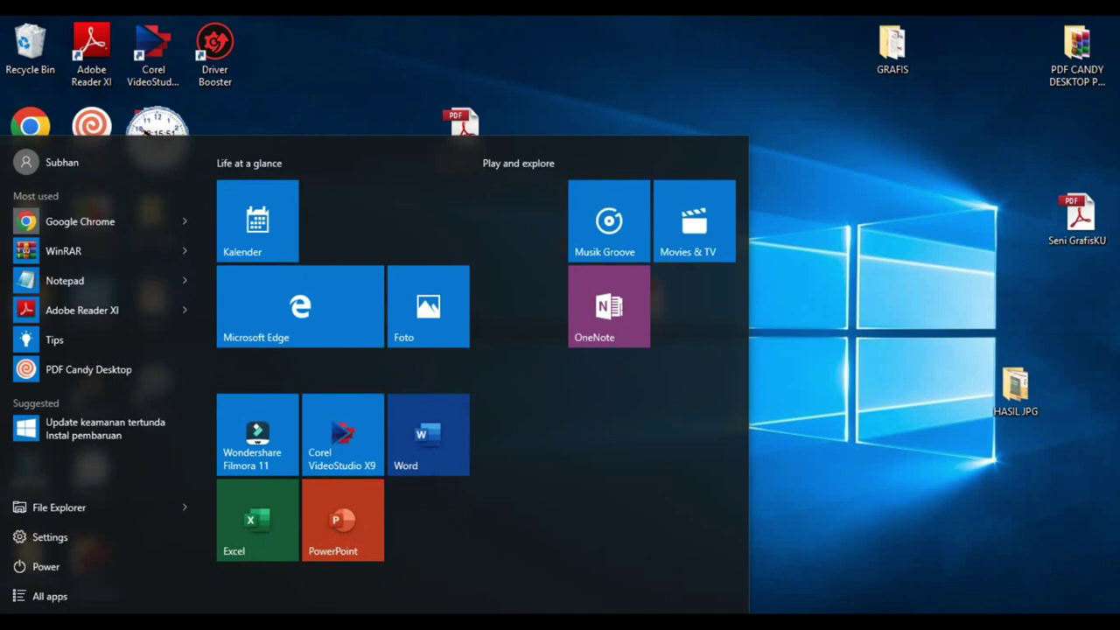
left_click(339, 528)
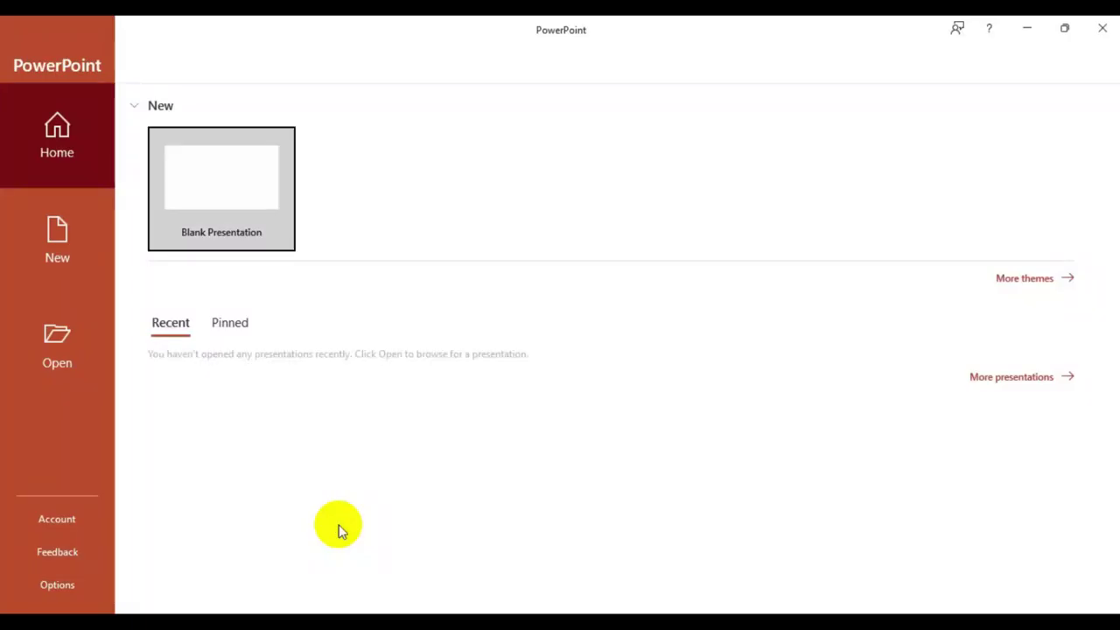
left_click(203, 183)
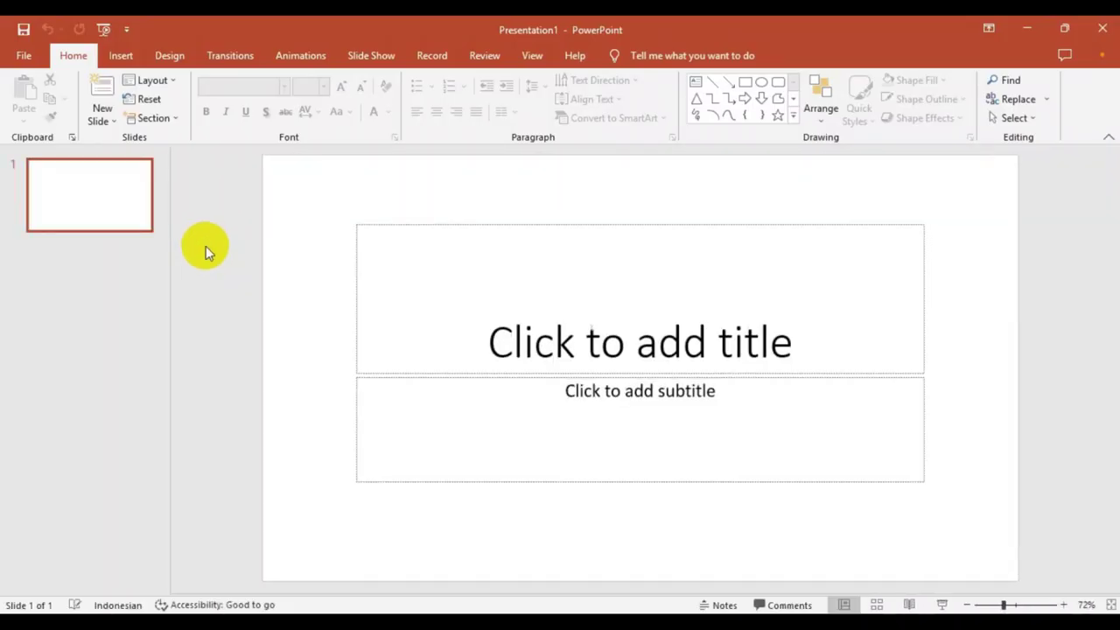
left_click_drag(313, 184, 992, 551)
key("Delete")
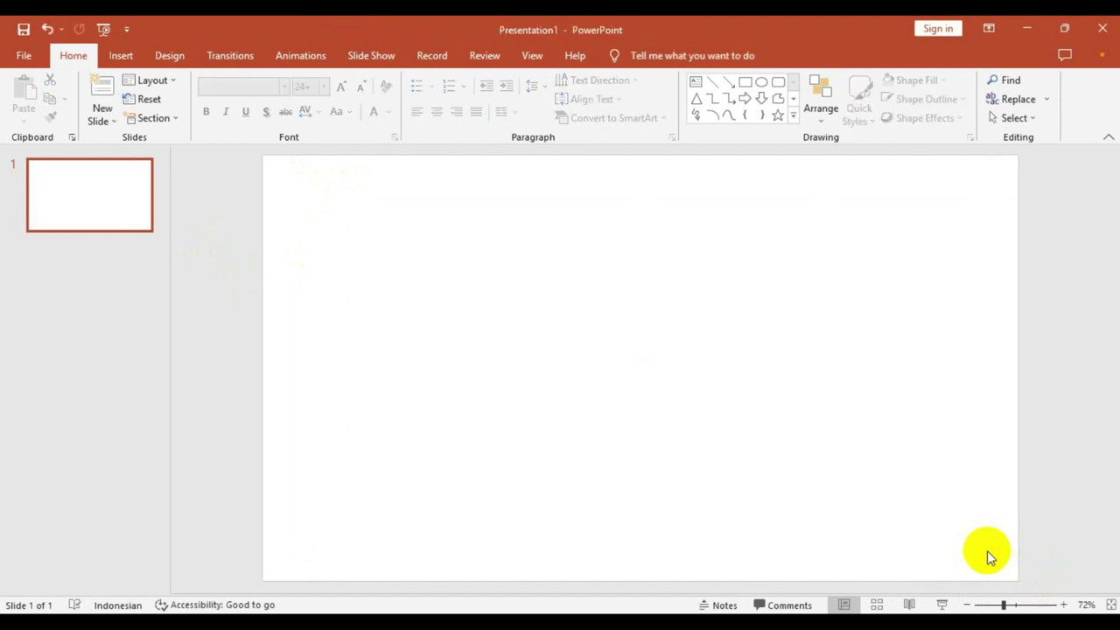
Step: Duplicate the empty slide until the presentation has ten blank slides, and select the first slide
left_click(103, 189)
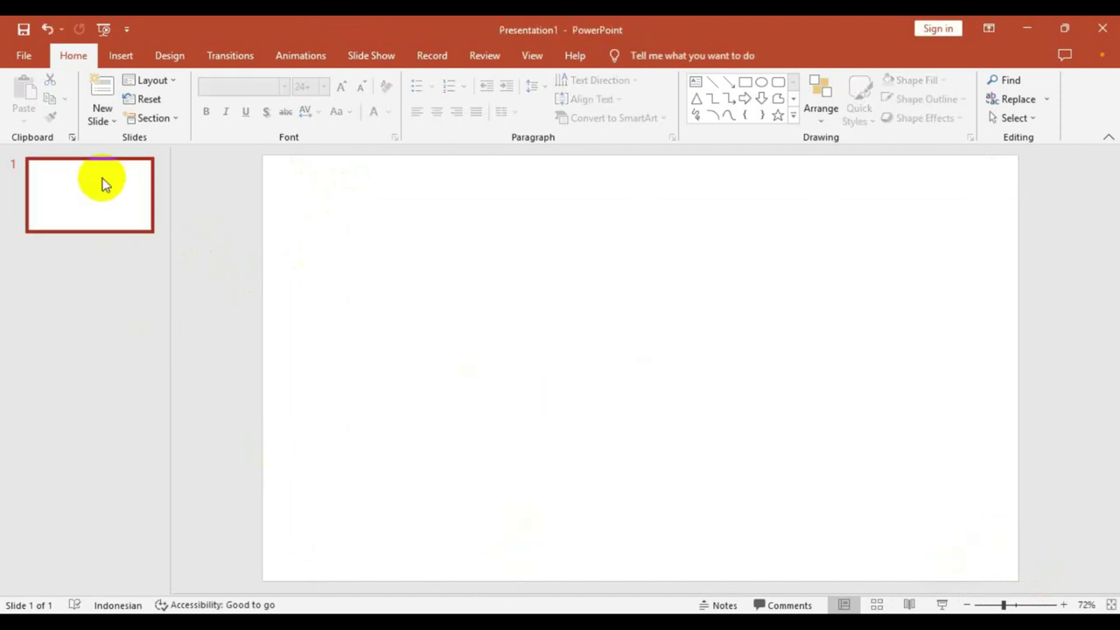
right_click(103, 183)
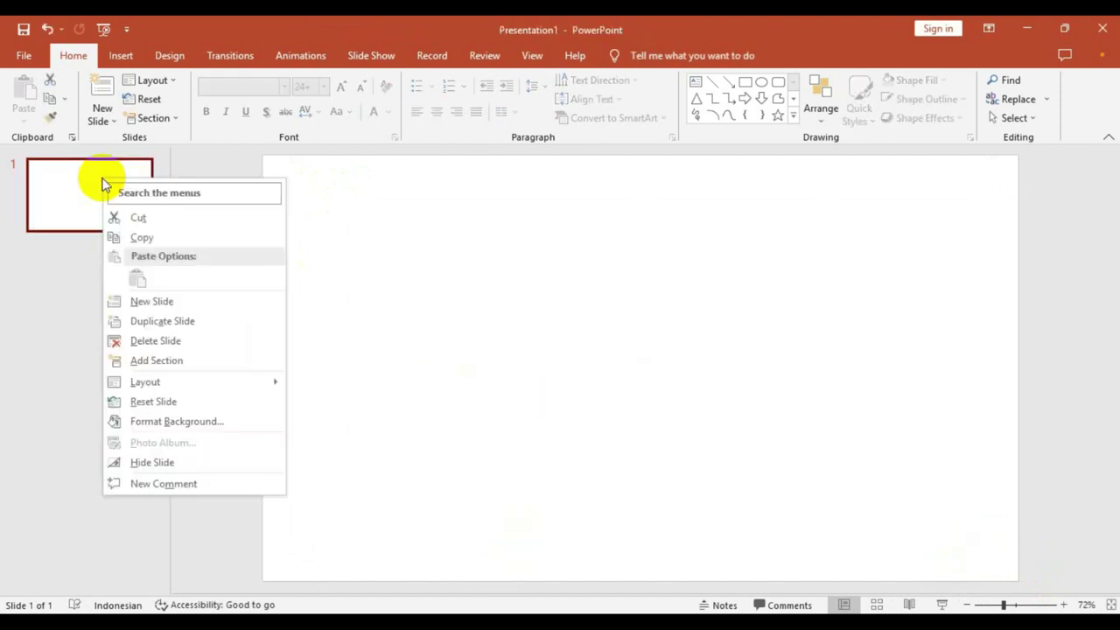
left_click(167, 323)
left_click(105, 278)
right_click(105, 281)
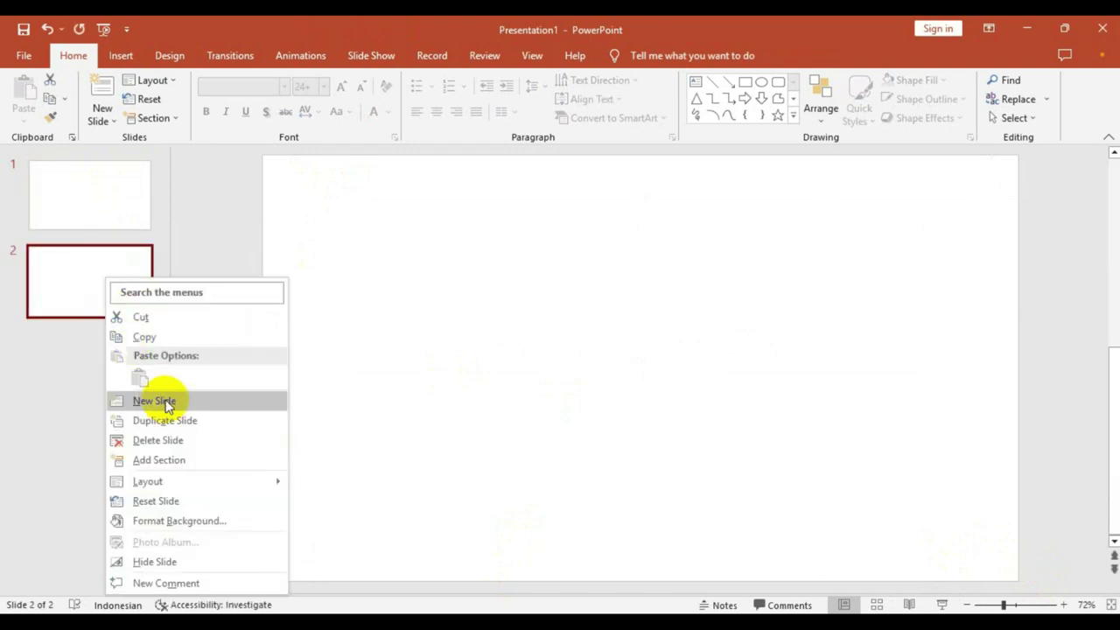
left_click(165, 419)
right_click(84, 271)
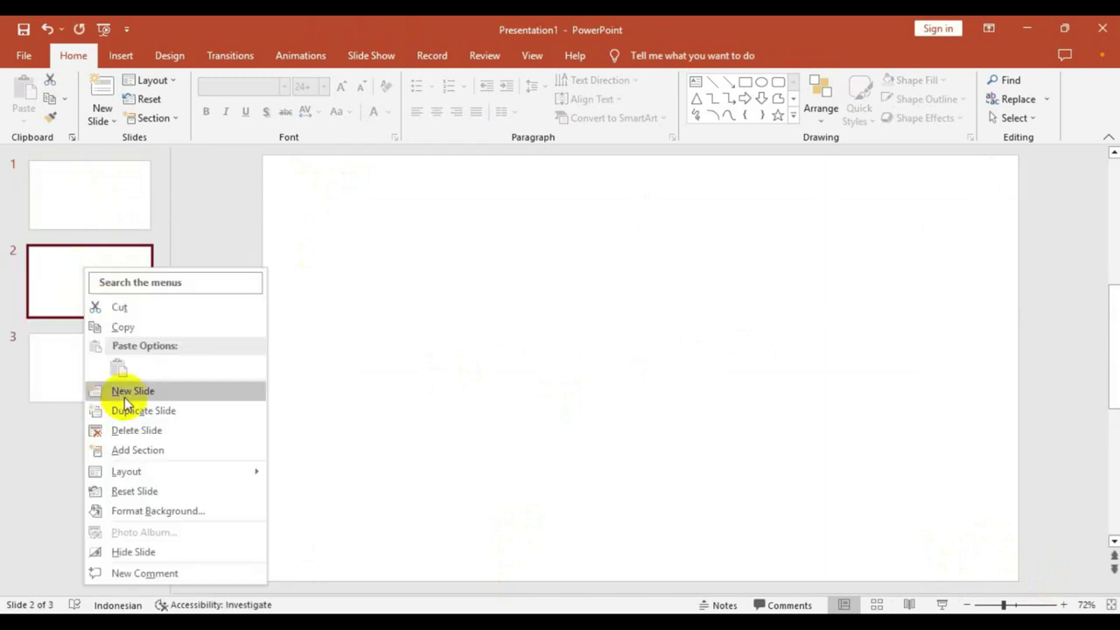
left_click(140, 410)
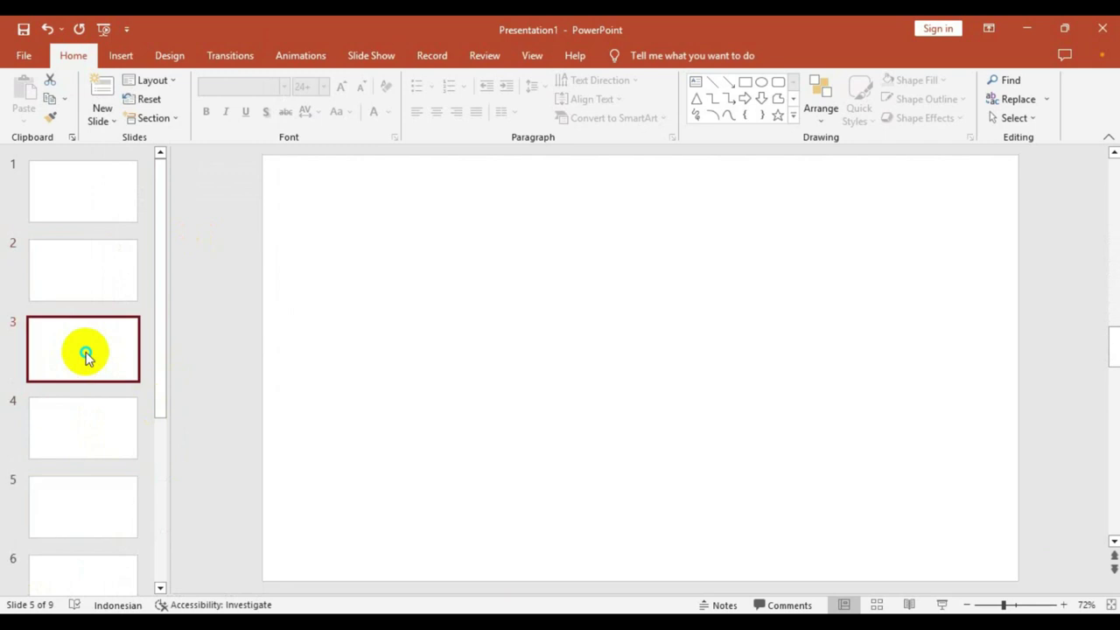
right_click(88, 352)
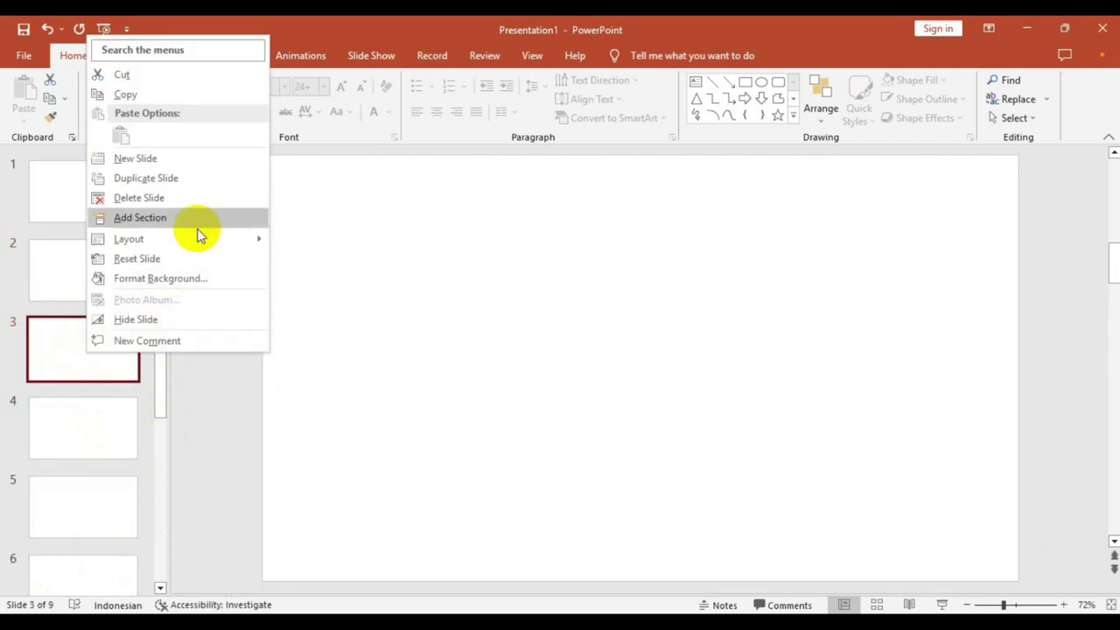
left_click(188, 179)
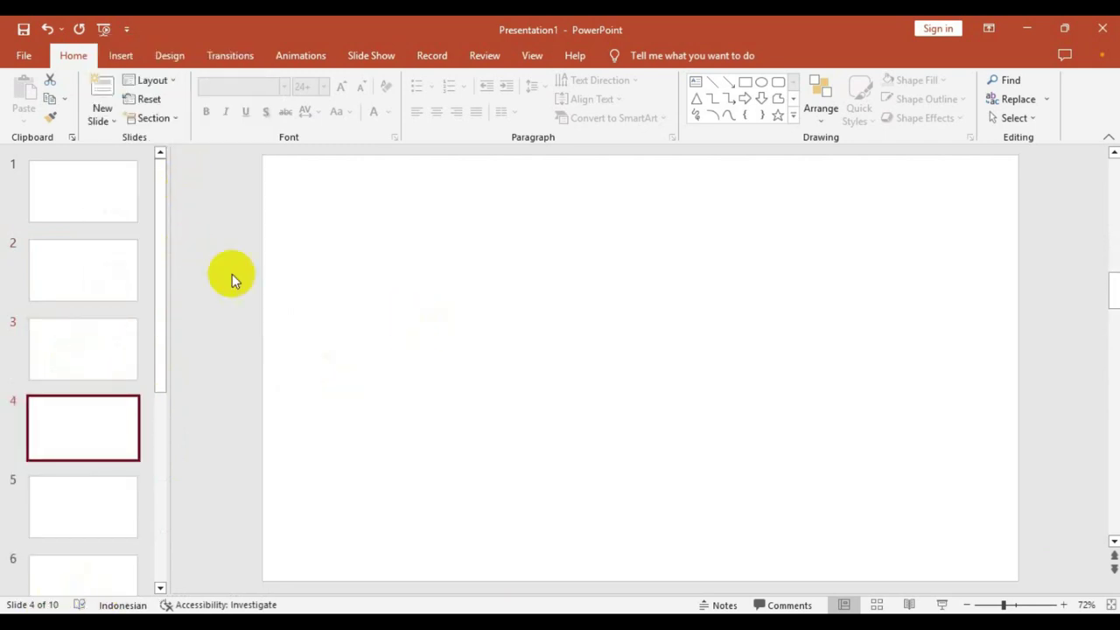
left_click(80, 198)
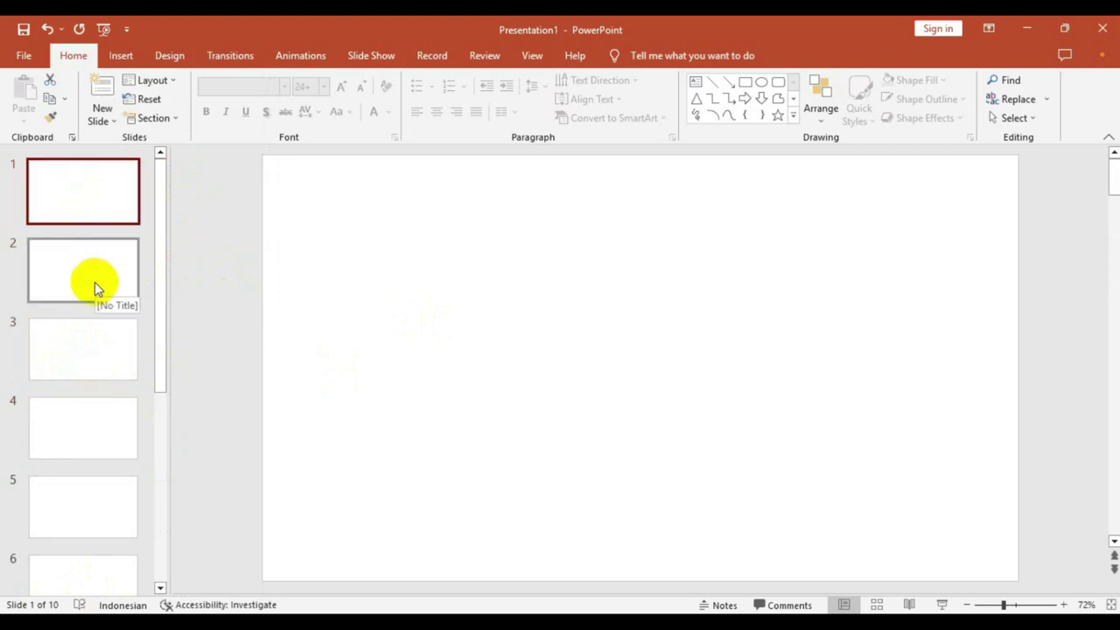